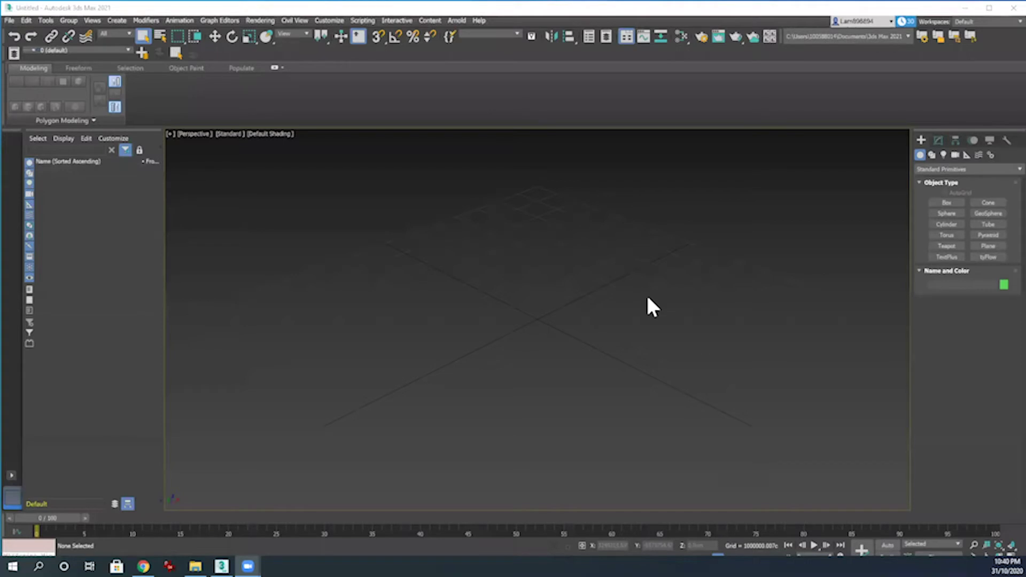
# Step: Keep the Metric display unit at Centimeters in Units Setup and confirm
pyautogui.click(329, 20)
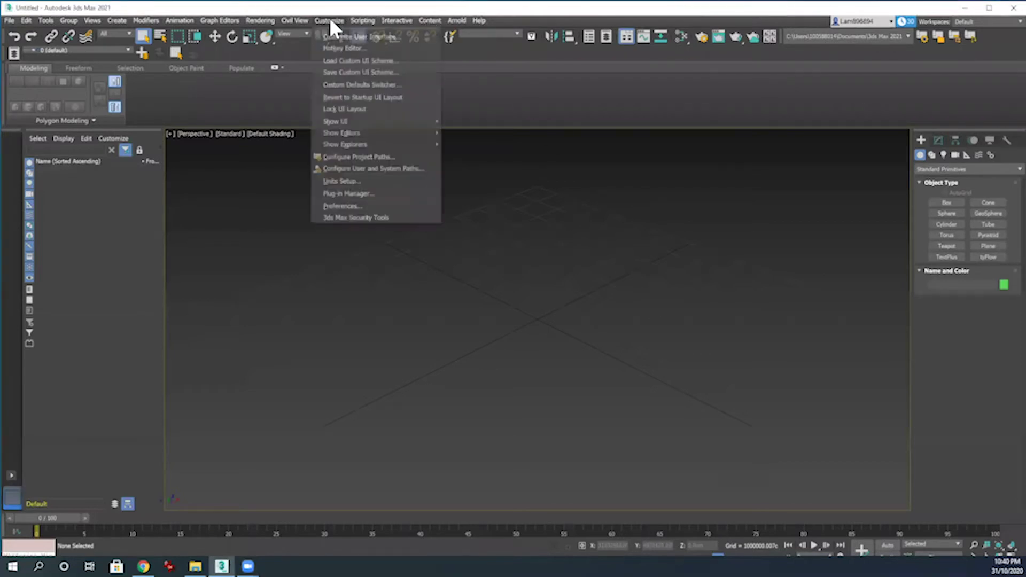
pyautogui.click(372, 180)
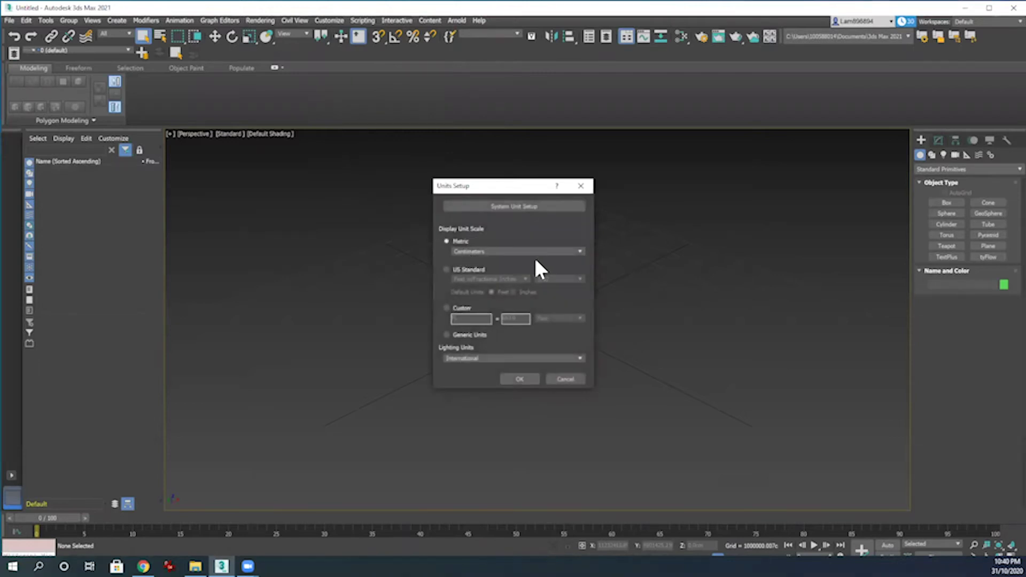
pyautogui.click(513, 251)
pyautogui.click(513, 251)
pyautogui.click(508, 376)
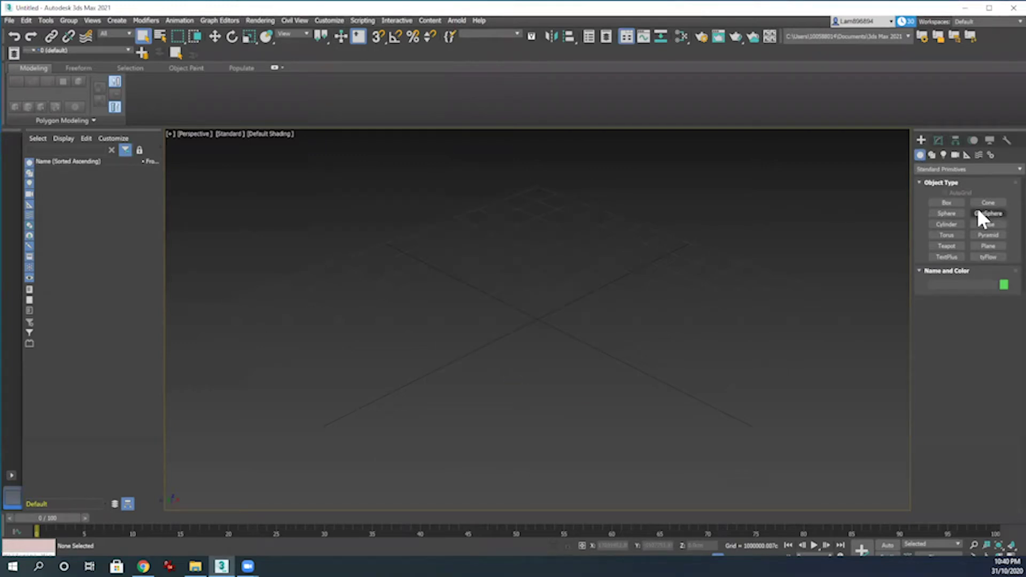
# Step: Create Sphere001 at the viewport centre, then bring up the spline Shapes types
pyautogui.click(946, 212)
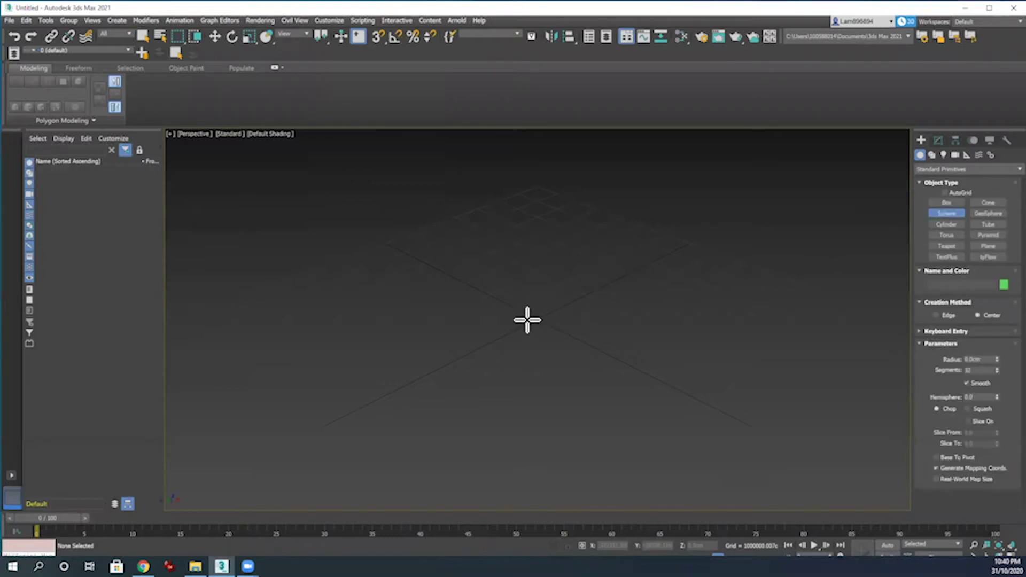
pyautogui.moveTo(531, 317); pyautogui.dragTo(541, 321)
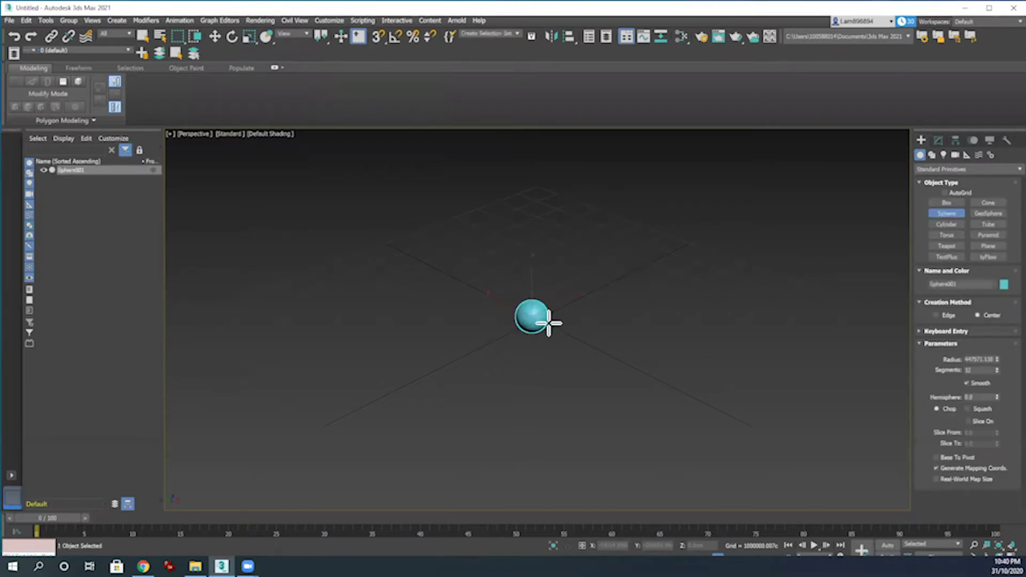
pyautogui.rightClick(549, 321)
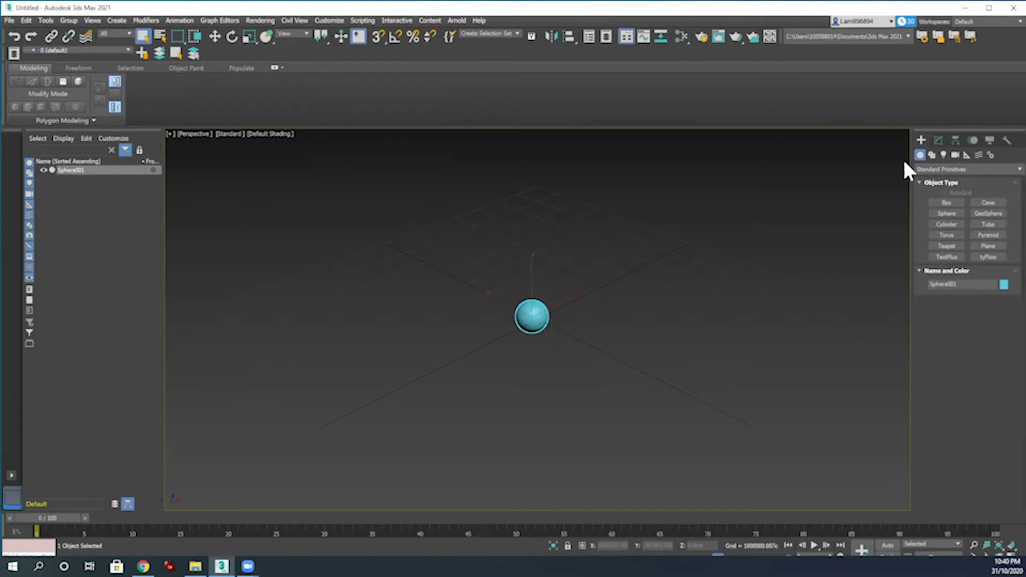
pyautogui.click(930, 155)
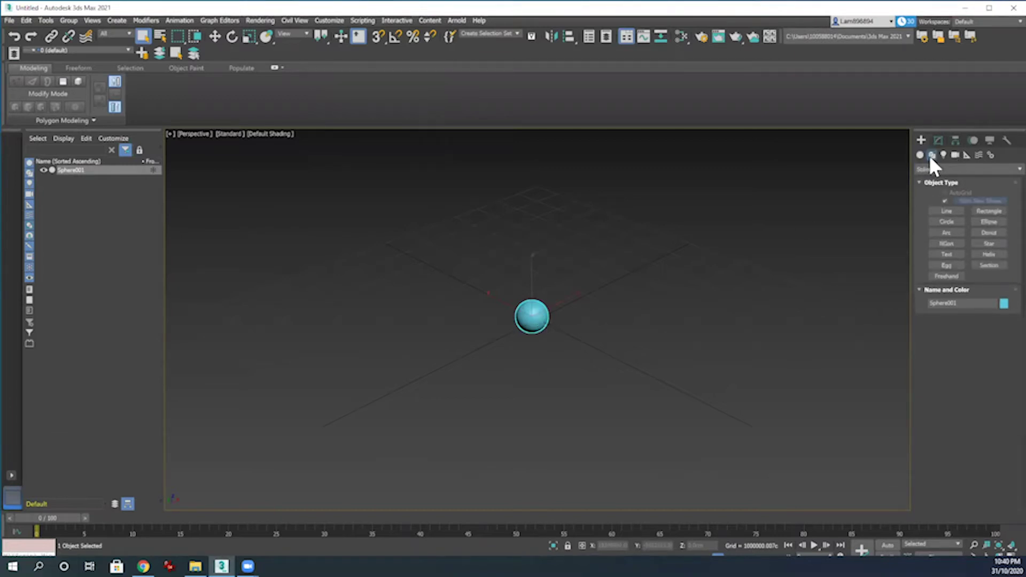
# Step: Draw Line001 as a four-point curved Bezier spline winding around the sphere
pyautogui.click(946, 211)
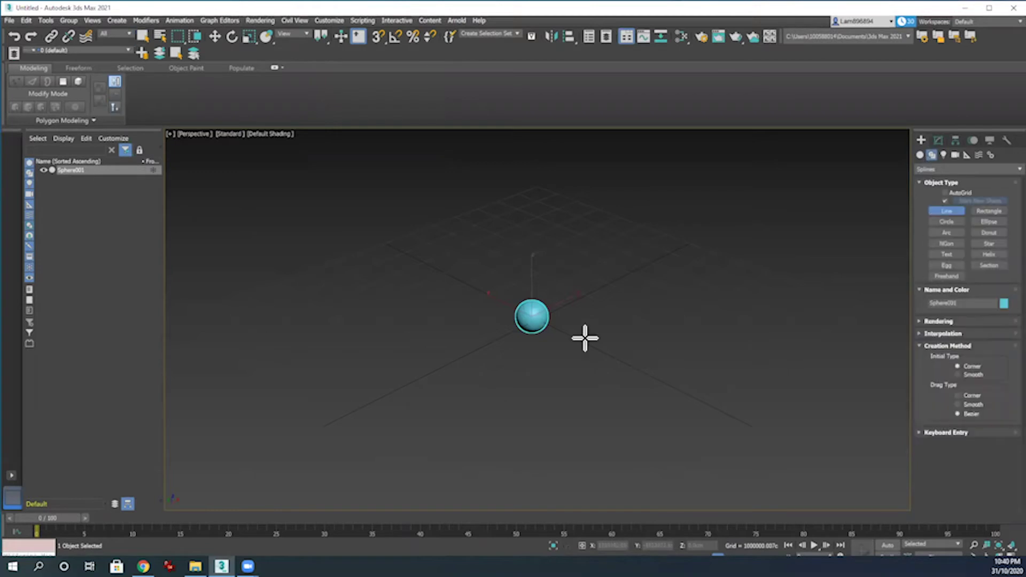
pyautogui.click(608, 308)
pyautogui.moveTo(573, 384); pyautogui.dragTo(531, 371)
pyautogui.moveTo(479, 332); pyautogui.dragTo(432, 336)
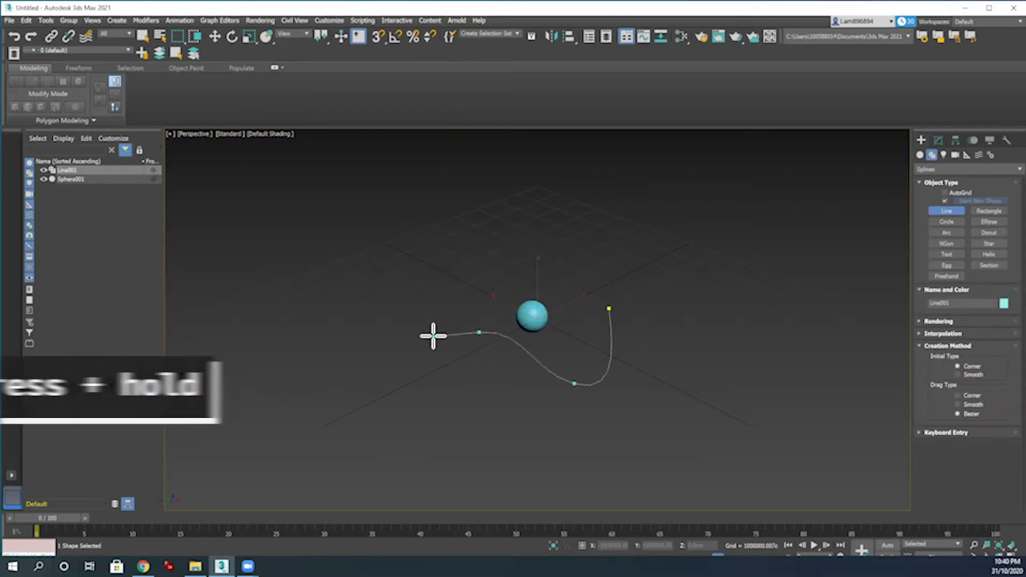
pyautogui.moveTo(388, 284); pyautogui.dragTo(556, 274)
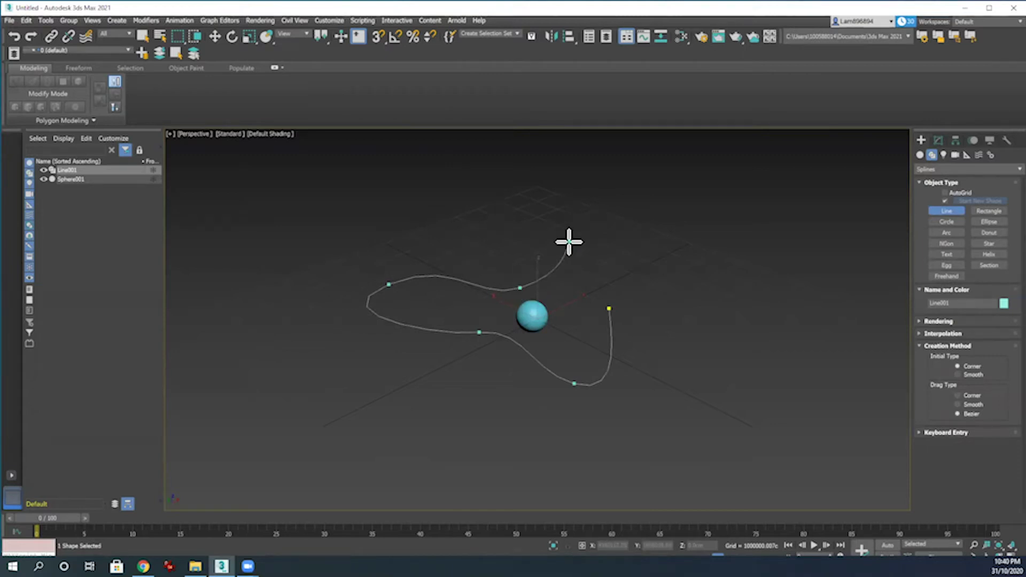
pyautogui.rightClick(569, 241)
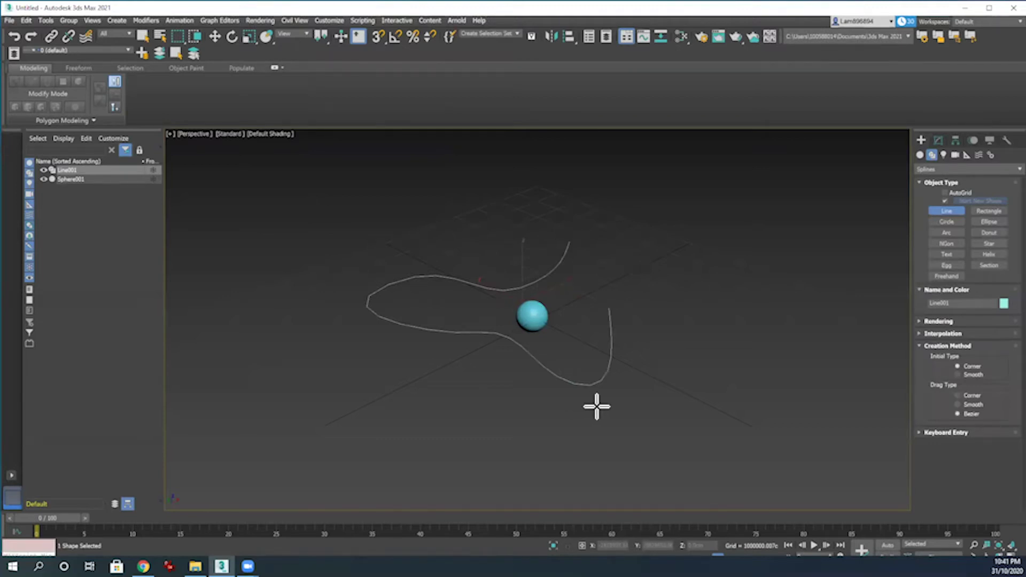
pyautogui.click(602, 406)
pyautogui.rightClick(619, 421)
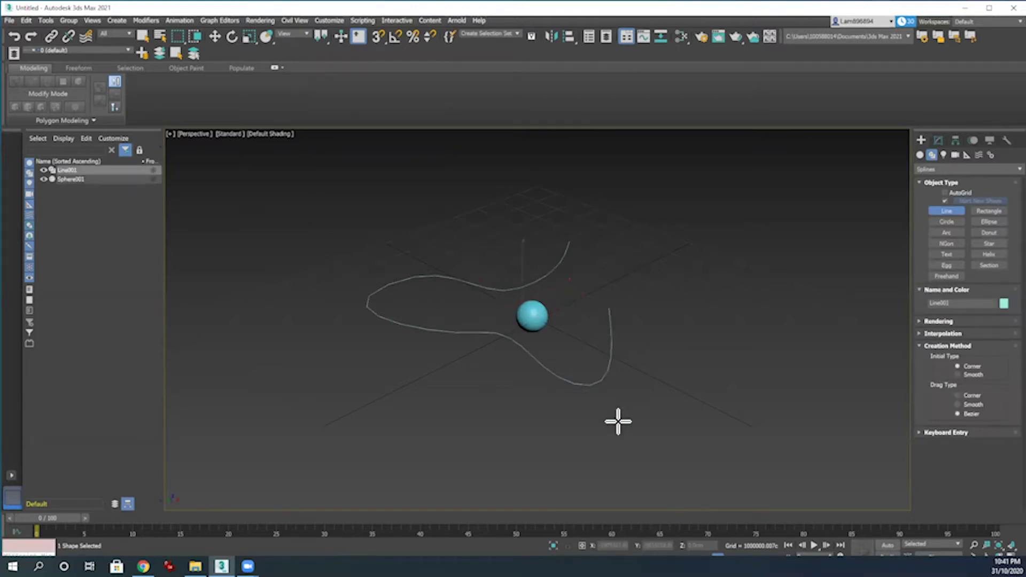
# Step: Enter Line001's Vertex sub-object level and select its second vertex
pyautogui.click(936, 141)
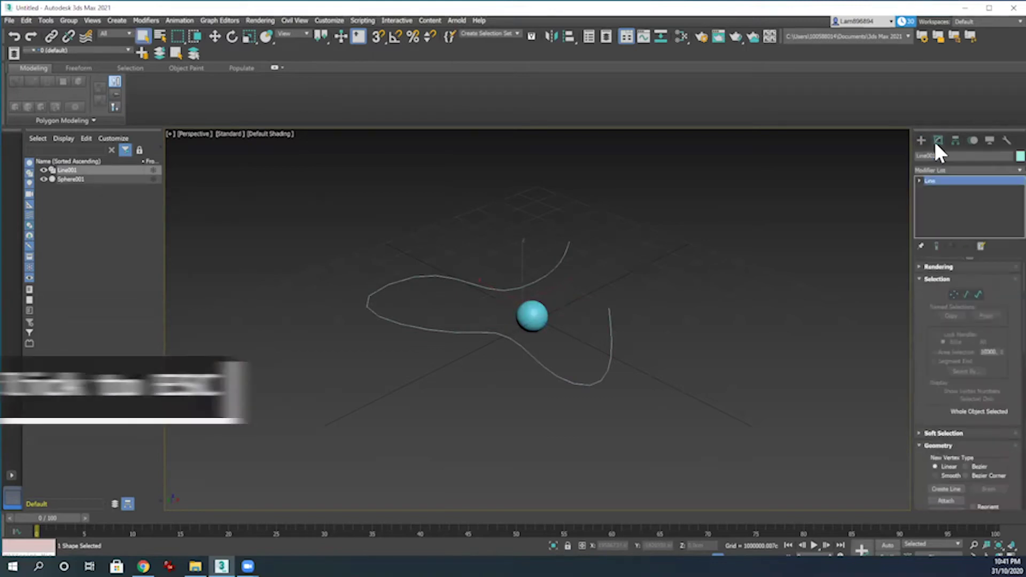
pyautogui.click(919, 180)
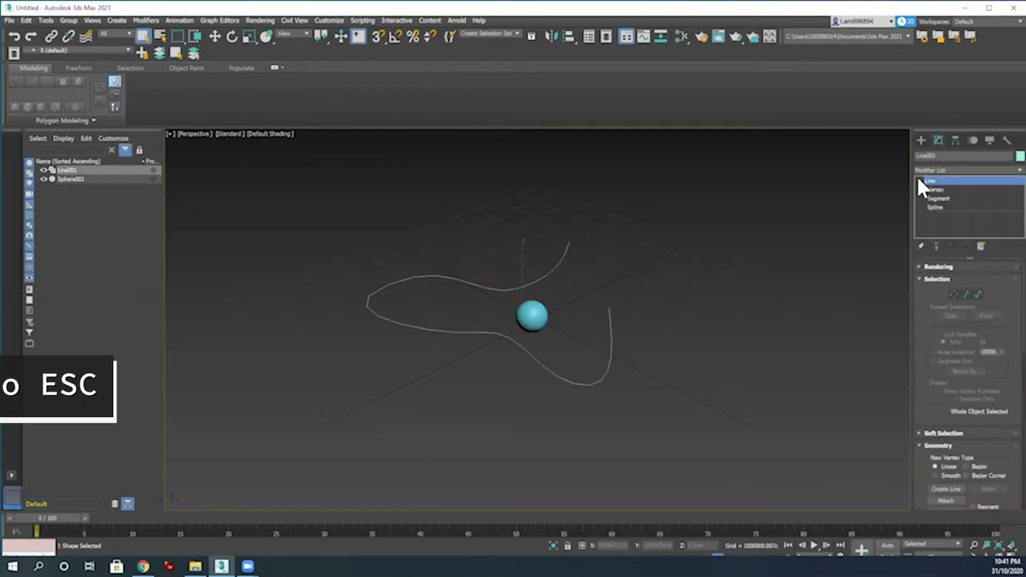
pyautogui.click(932, 190)
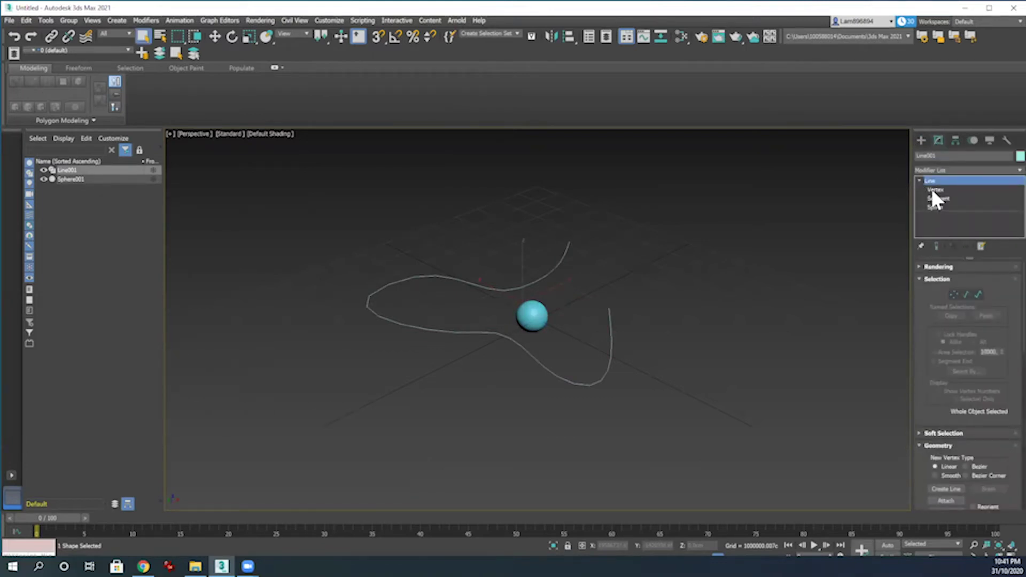
pyautogui.click(574, 383)
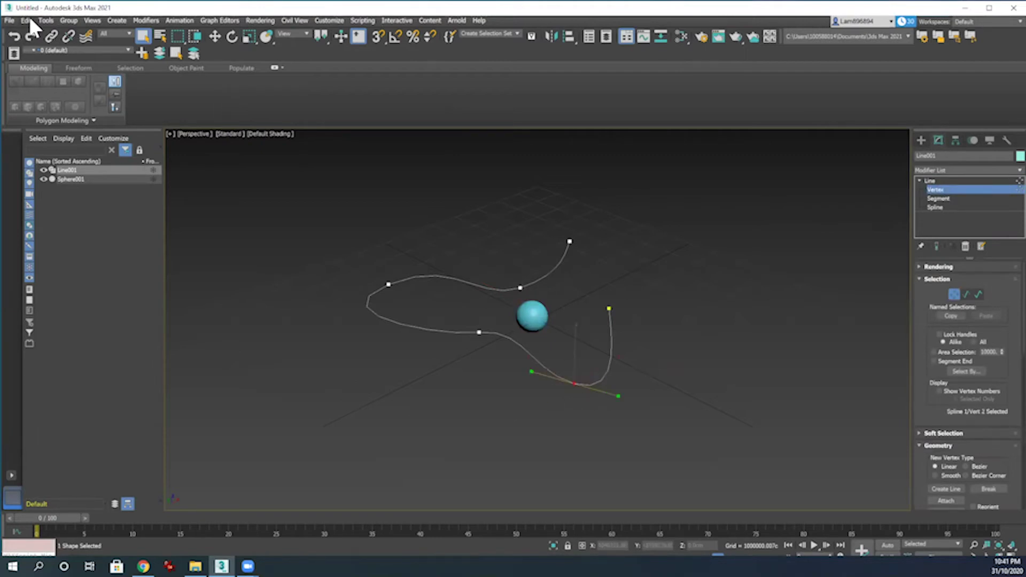
pyautogui.scroll(5, 570, 381)
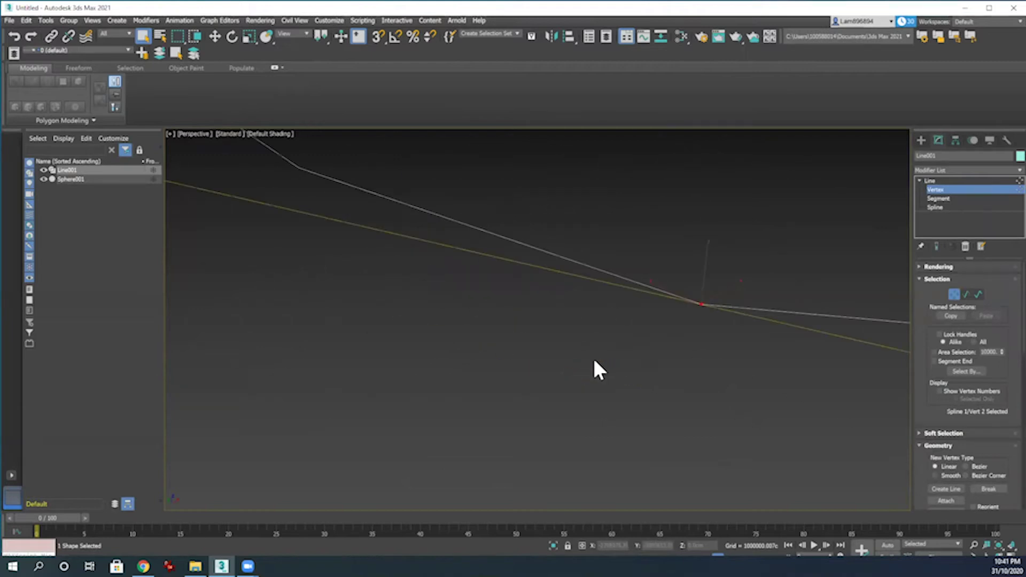
pyautogui.scroll(-5, 594, 361)
pyautogui.scroll(6, 580, 378)
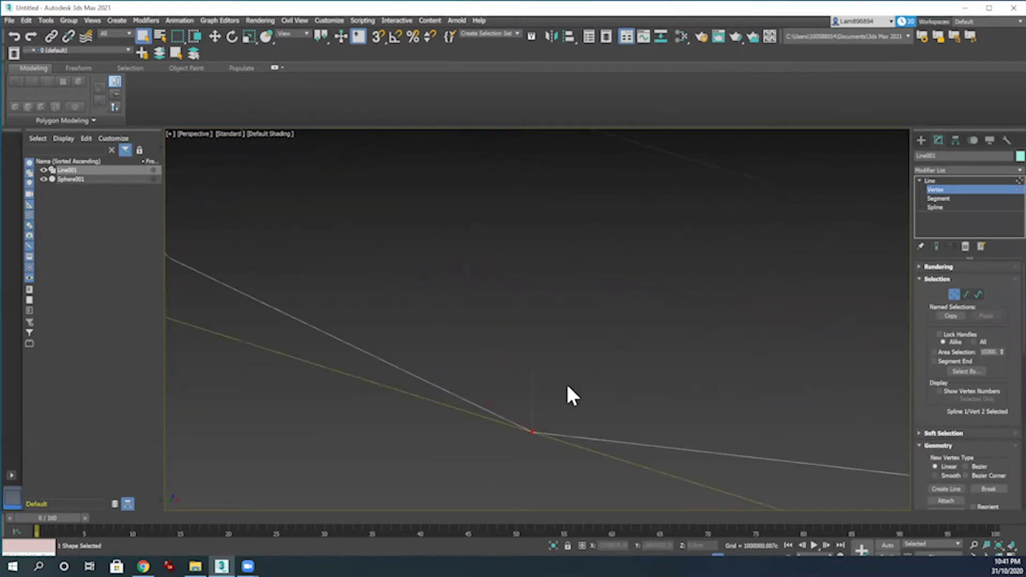
pyautogui.click(91, 20)
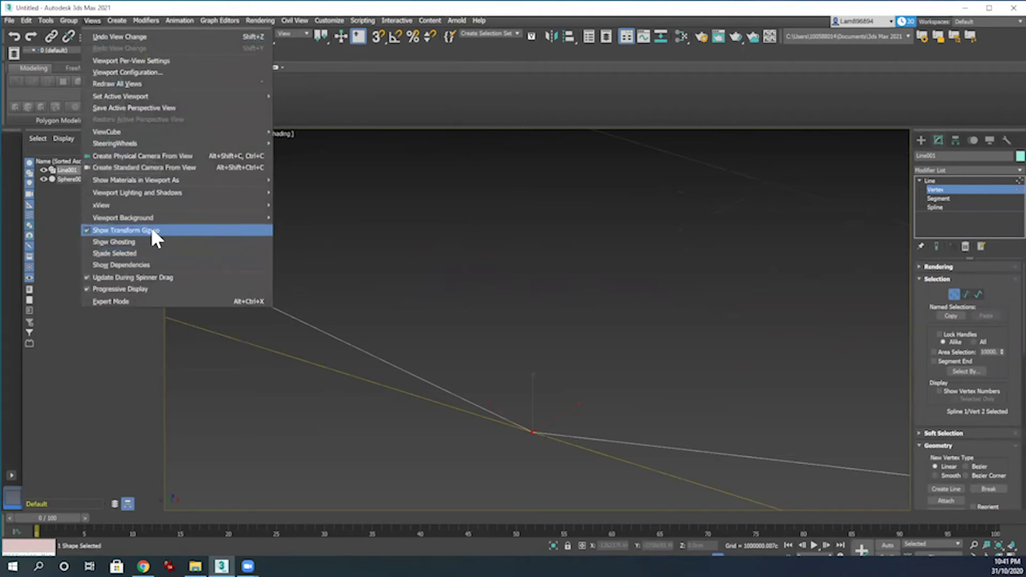
pyautogui.click(588, 375)
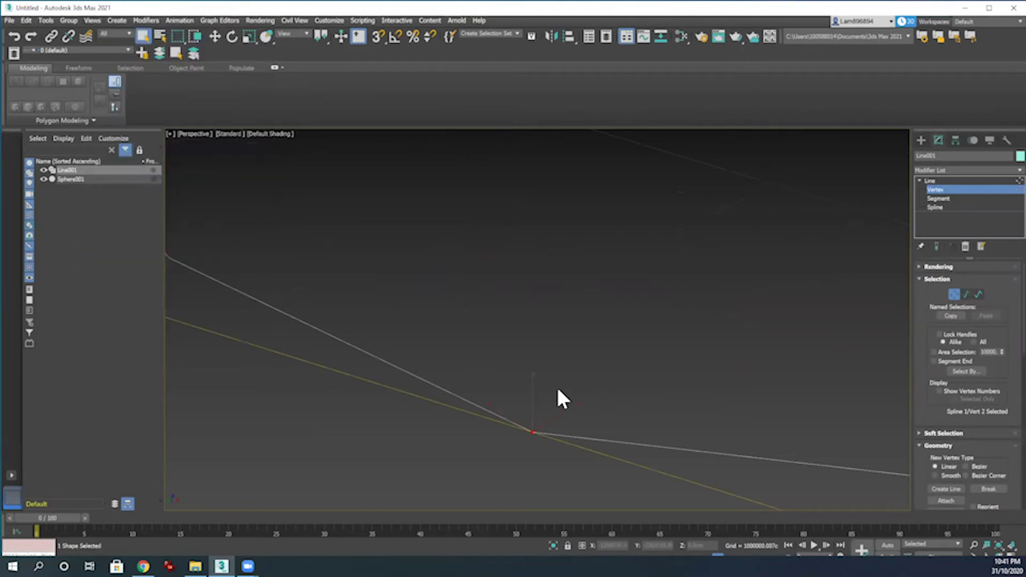
pyautogui.write('x')
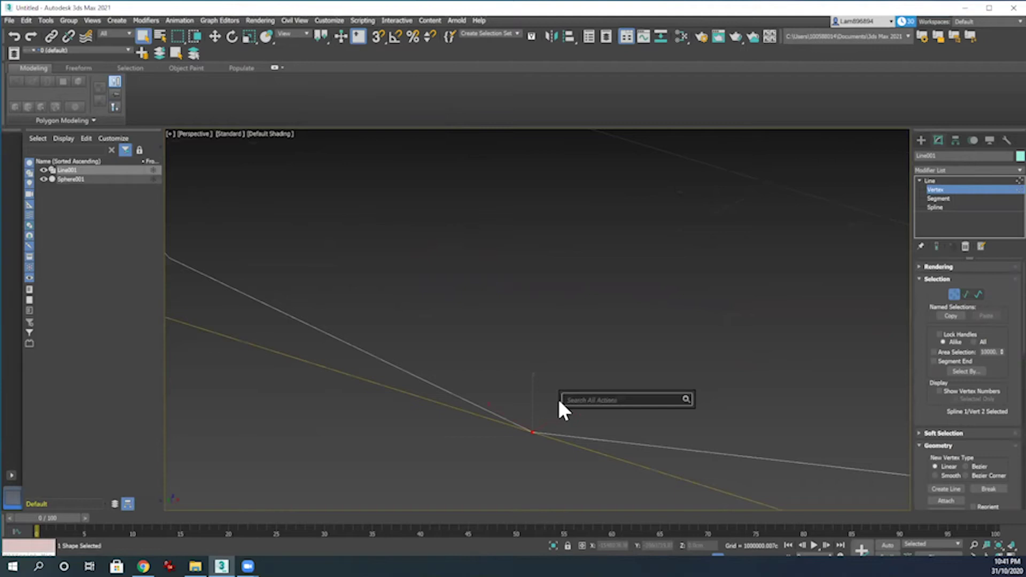
pyautogui.write('pre')
pyautogui.click(573, 419)
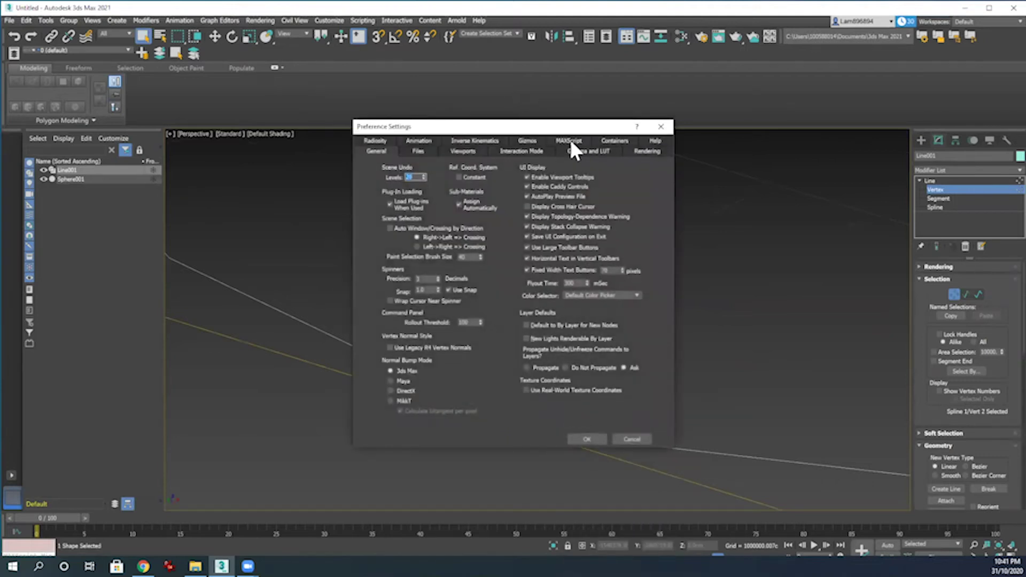
pyautogui.click(527, 141)
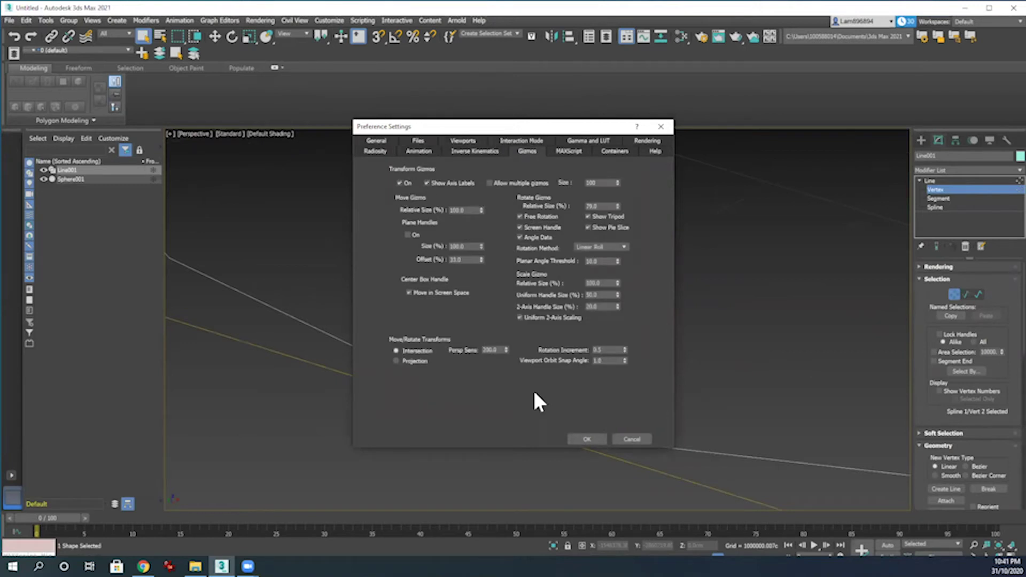
pyautogui.click(577, 440)
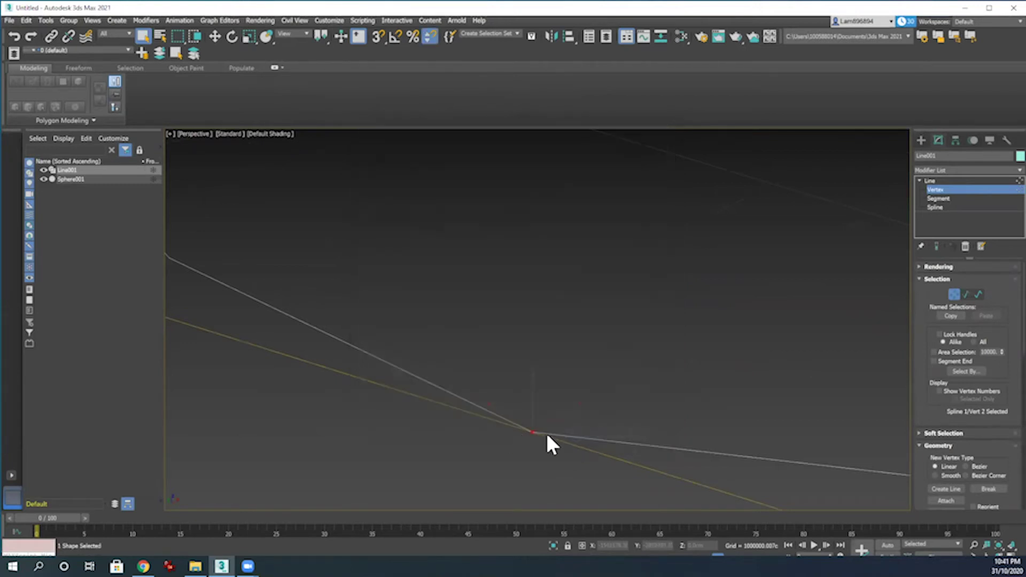
pyautogui.rightClick(530, 431)
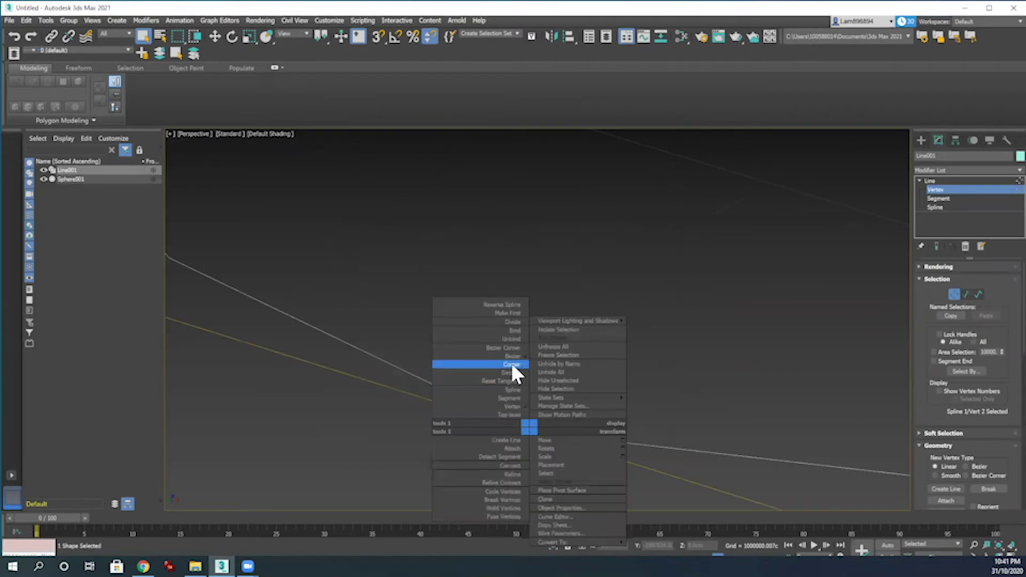
pyautogui.click(510, 330)
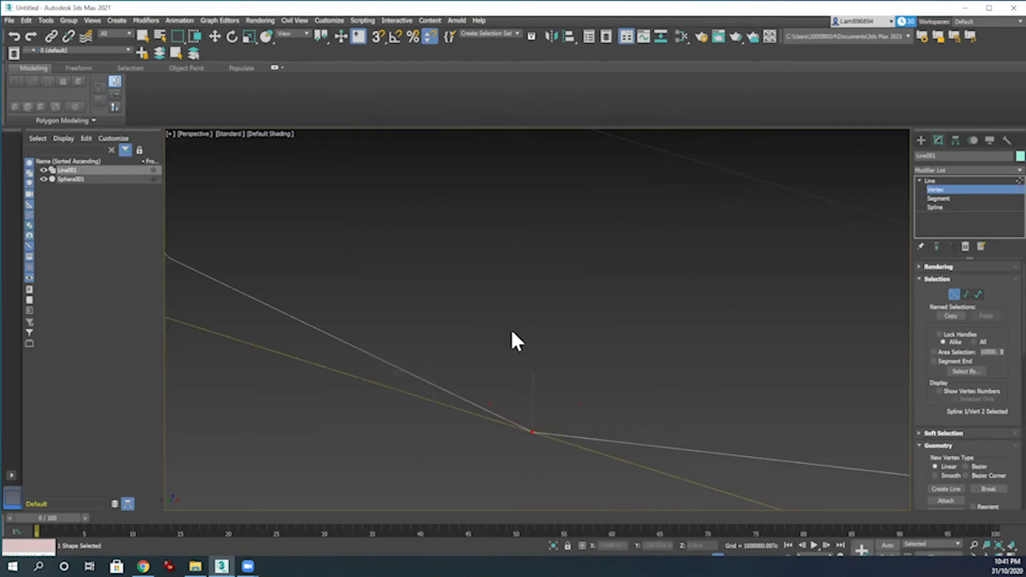
# Step: Raise the selected vertex along Z, then lower another vertex down to the sphere
pyautogui.scroll(-5, 543, 434)
pyautogui.scroll(6, 543, 434)
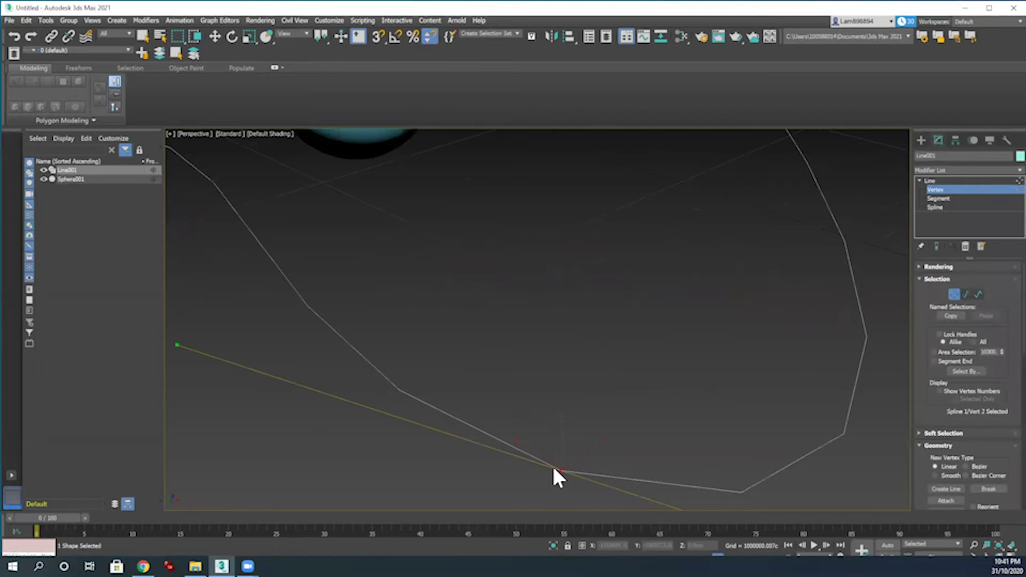
pyautogui.scroll(-2, 554, 470)
pyautogui.press('w')
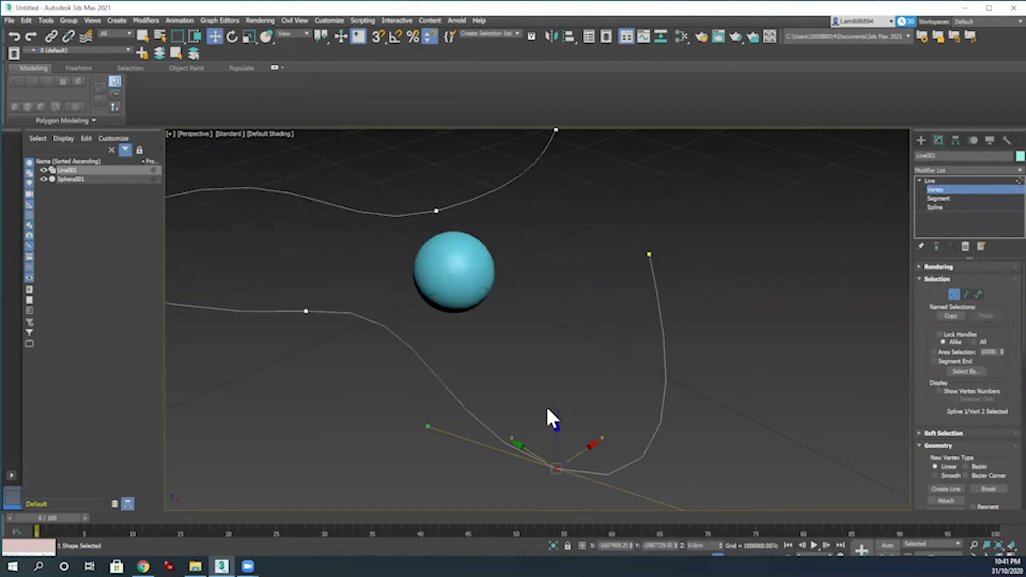
pyautogui.moveTo(556, 428); pyautogui.dragTo(529, 286)
pyautogui.scroll(-3, 646, 422)
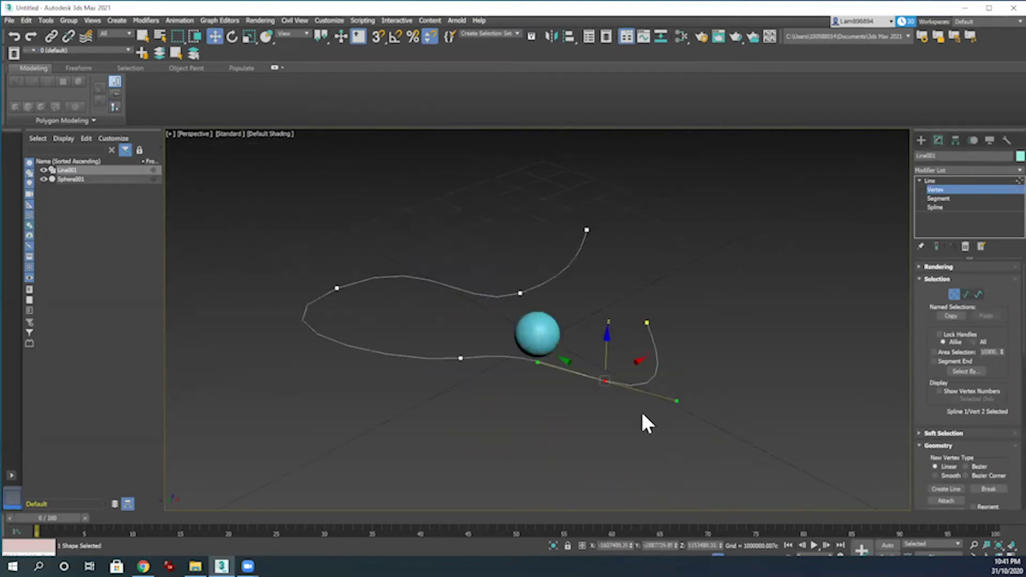
pyautogui.click(521, 294)
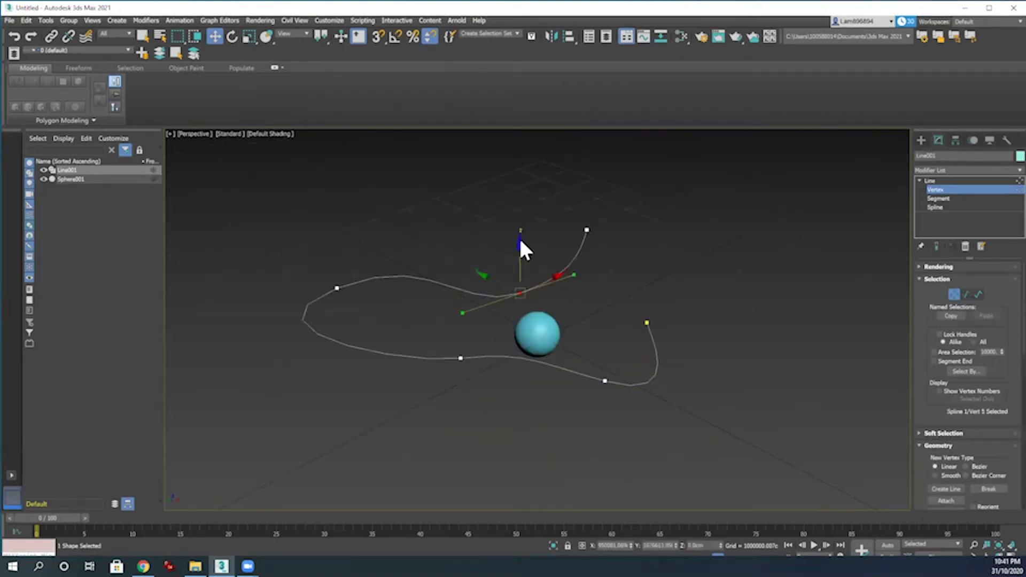
pyautogui.moveTo(517, 245); pyautogui.dragTo(514, 289)
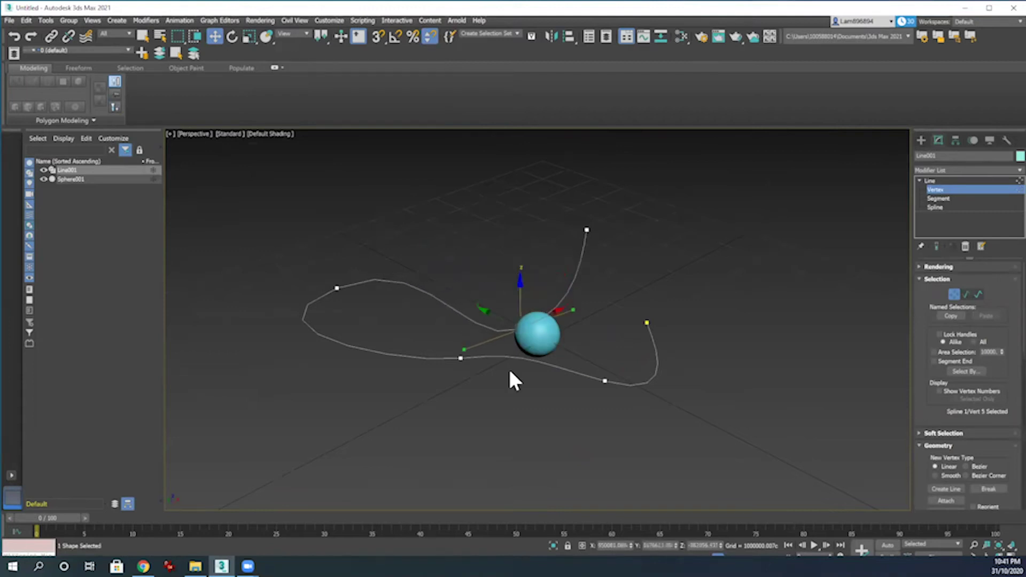
# Step: Move two more vertices to reshape the loop and select the end vertex
pyautogui.click(460, 358)
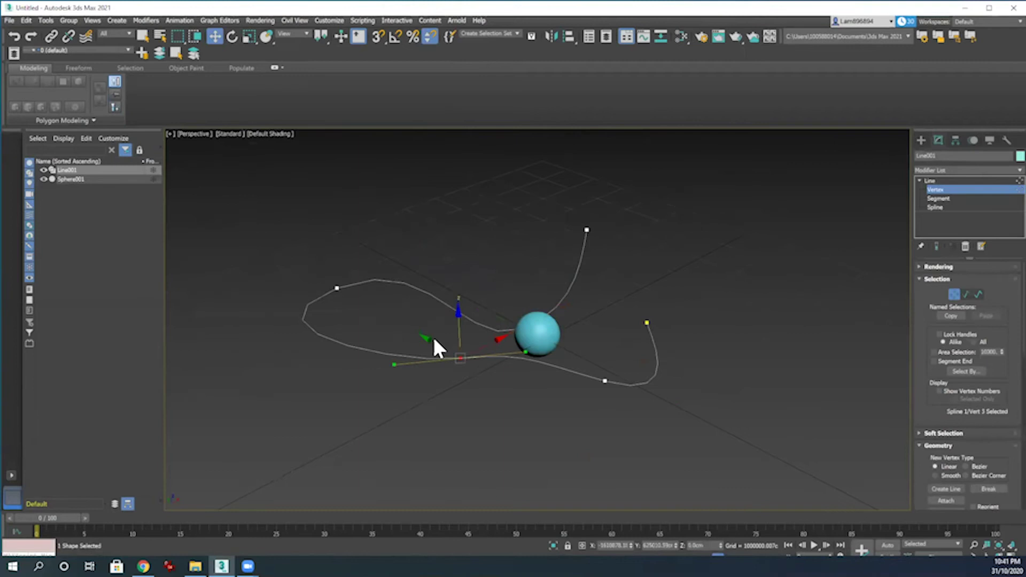
pyautogui.moveTo(424, 344); pyautogui.dragTo(451, 346)
pyautogui.click(337, 289)
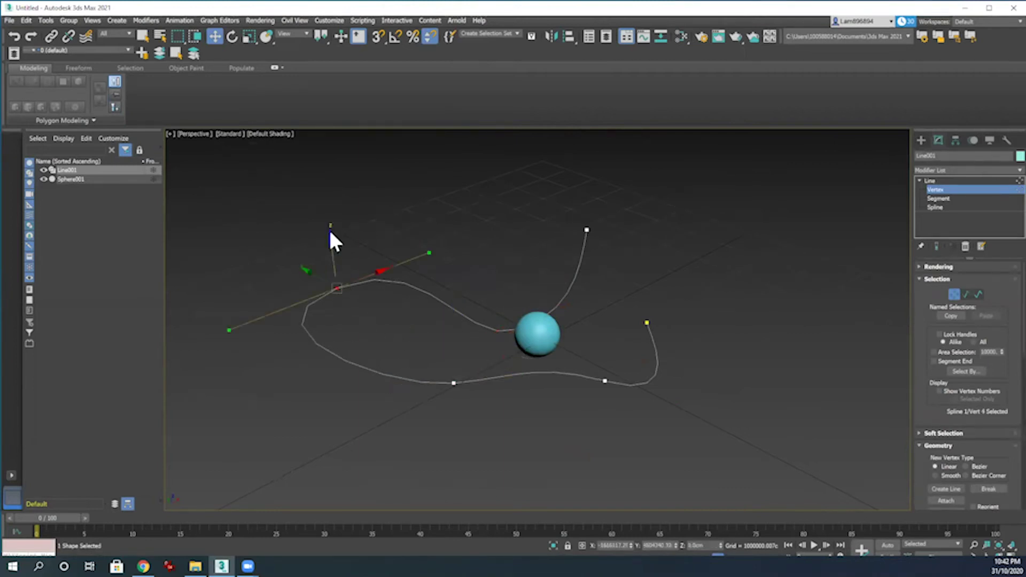
pyautogui.moveTo(322, 229); pyautogui.dragTo(307, 191)
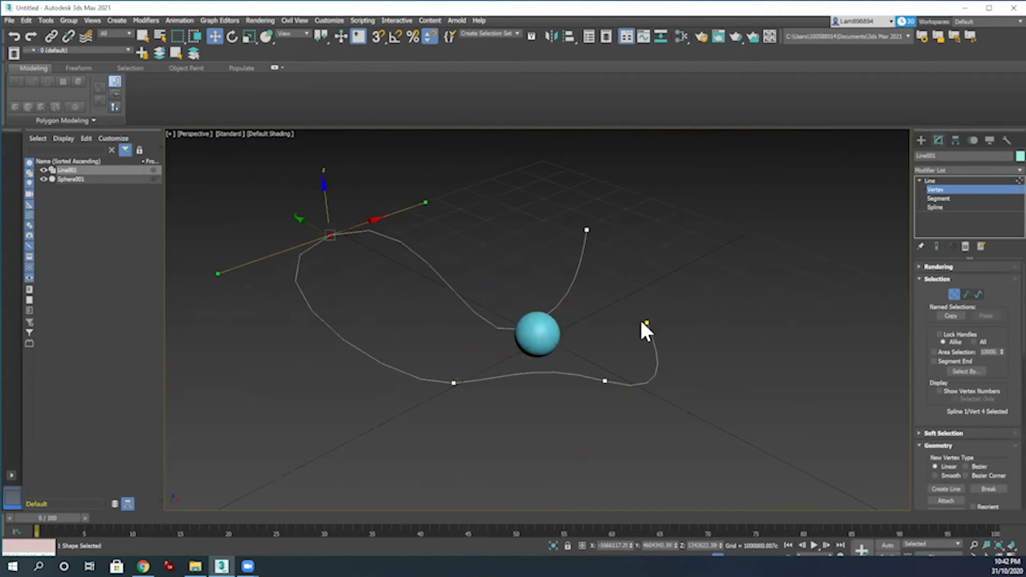
pyautogui.click(645, 323)
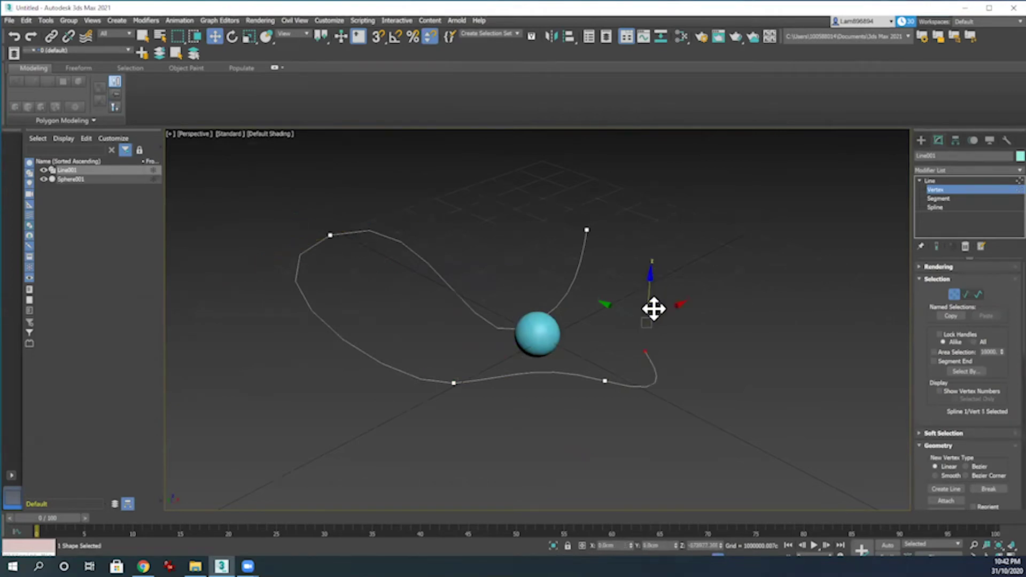
pyautogui.rightClick(697, 406)
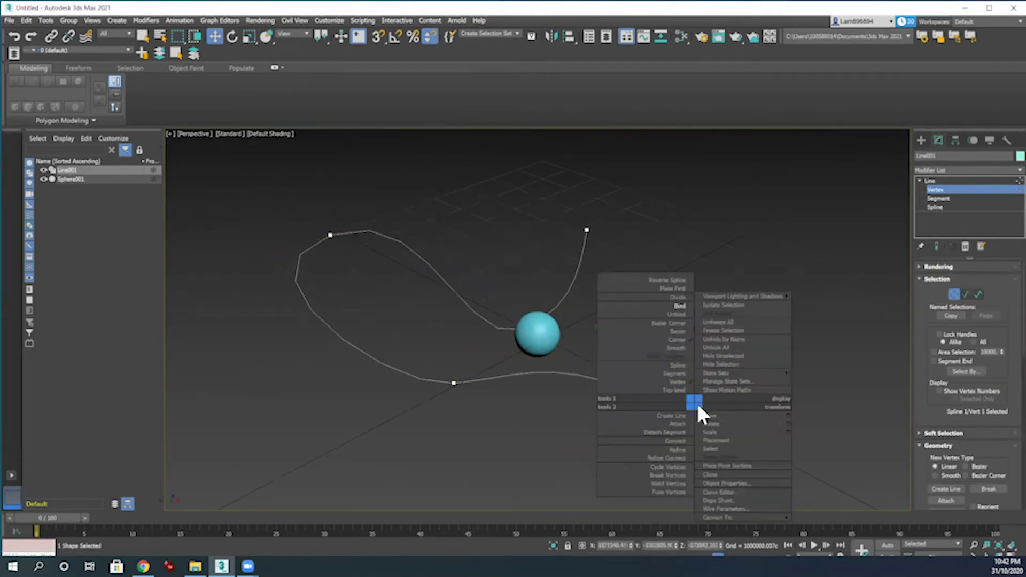
pyautogui.click(844, 347)
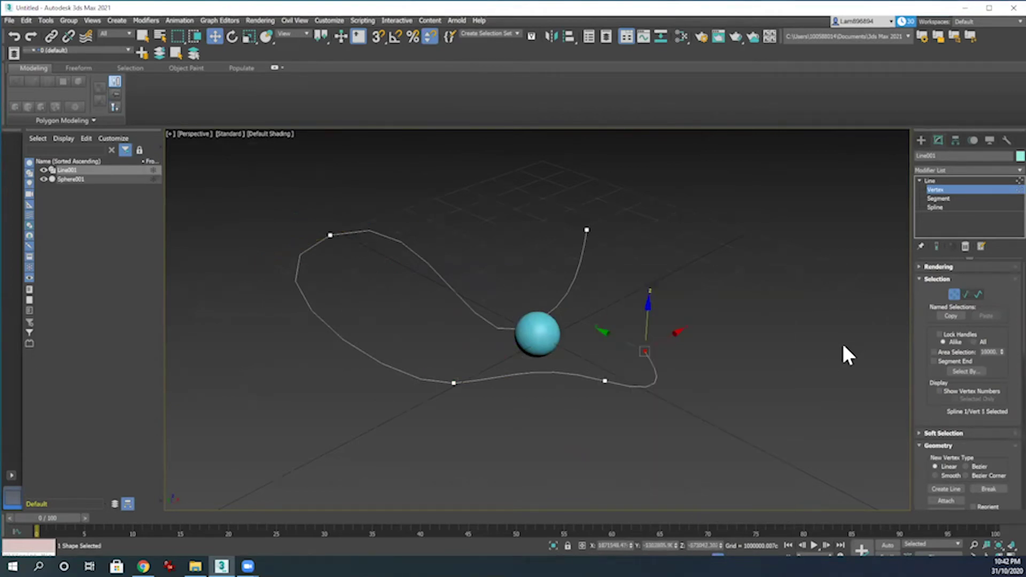
# Step: Place a tyFlow001 object in the scene and open its empty tyFlow editor
pyautogui.click(920, 140)
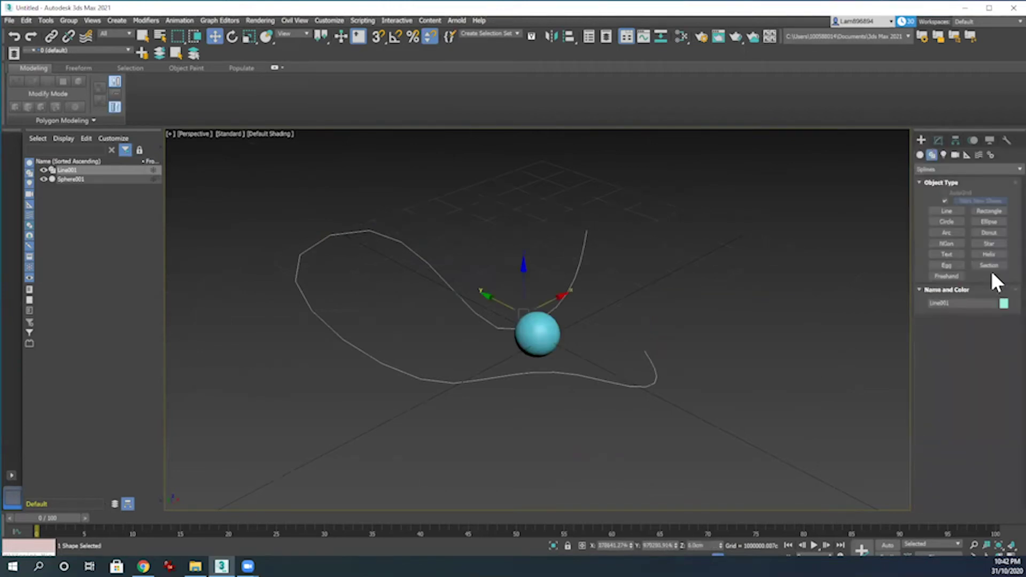
pyautogui.click(919, 155)
pyautogui.click(988, 257)
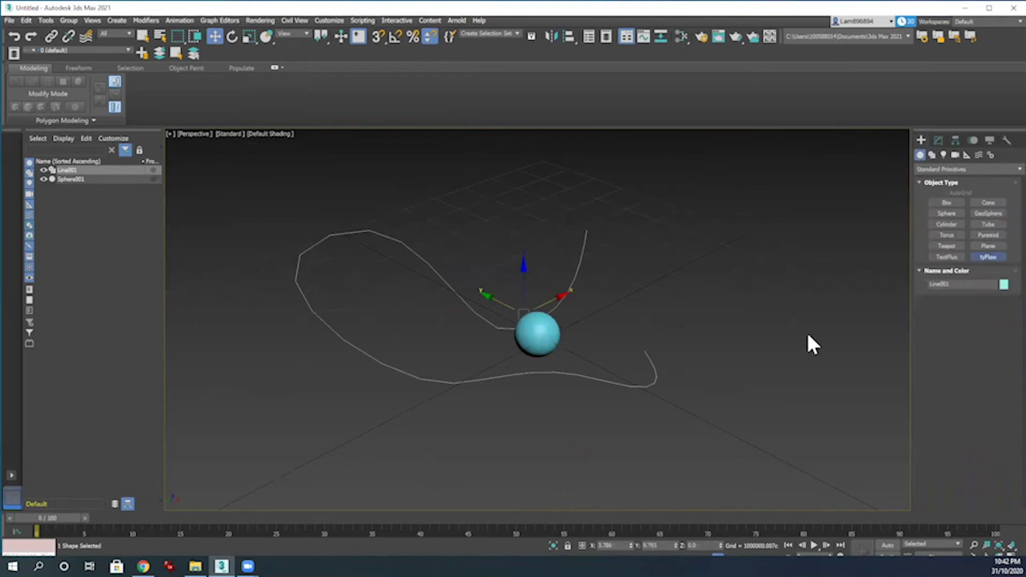
pyautogui.click(733, 348)
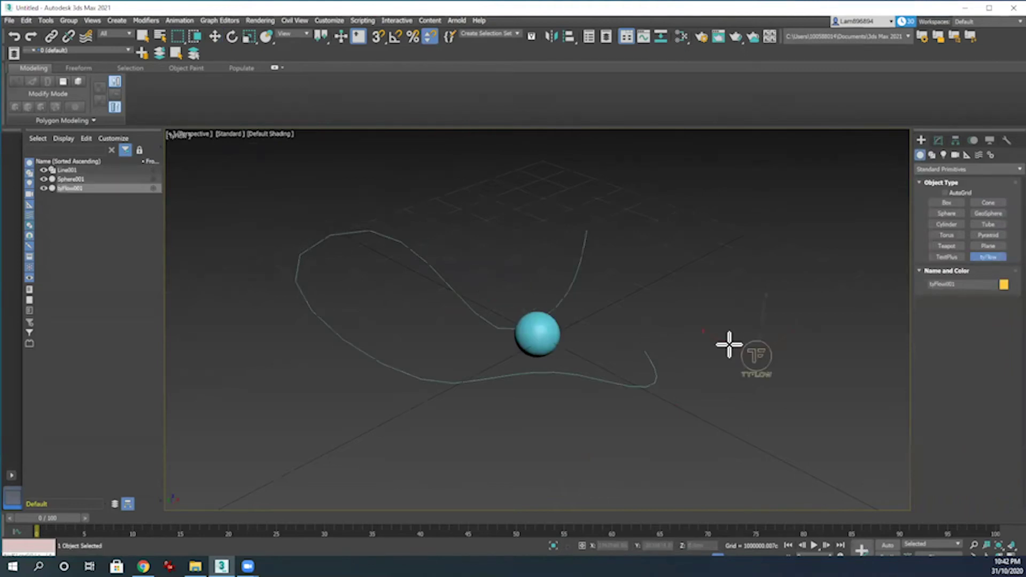
pyautogui.click(938, 140)
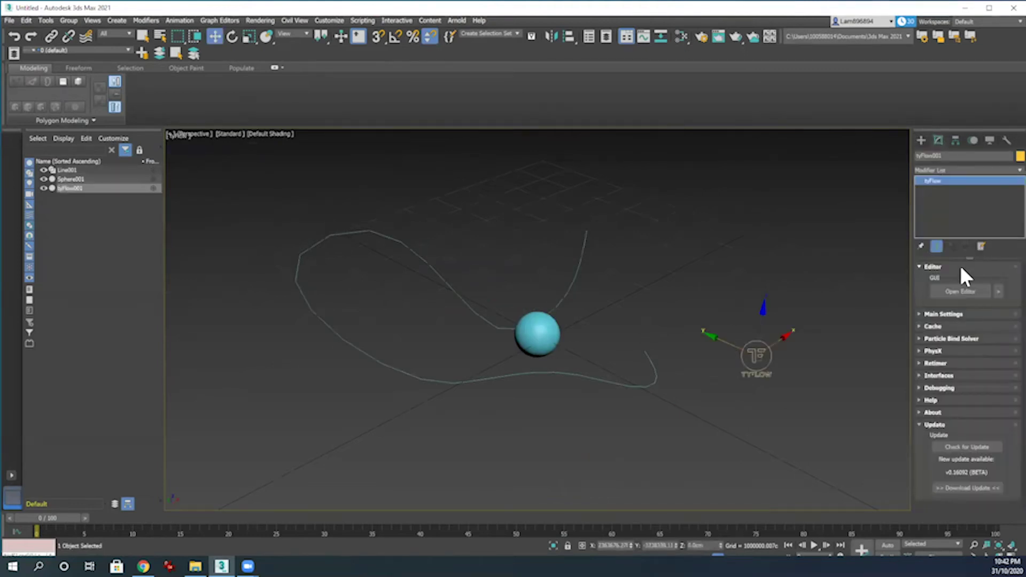
pyautogui.click(960, 291)
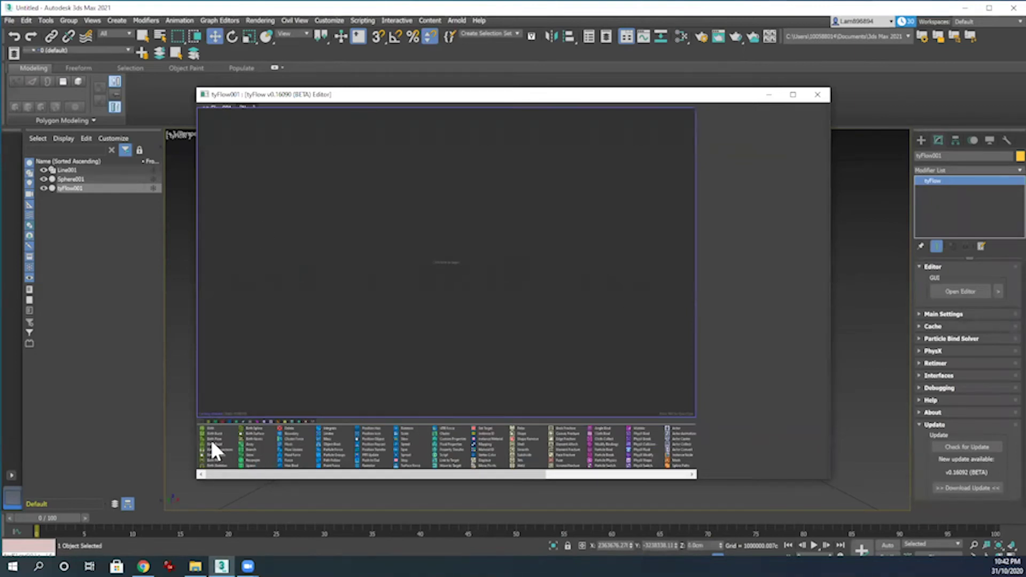
# Step: Add a Birth event with End frame 0 and Total set to 2
pyautogui.moveTo(207, 429); pyautogui.dragTo(427, 242)
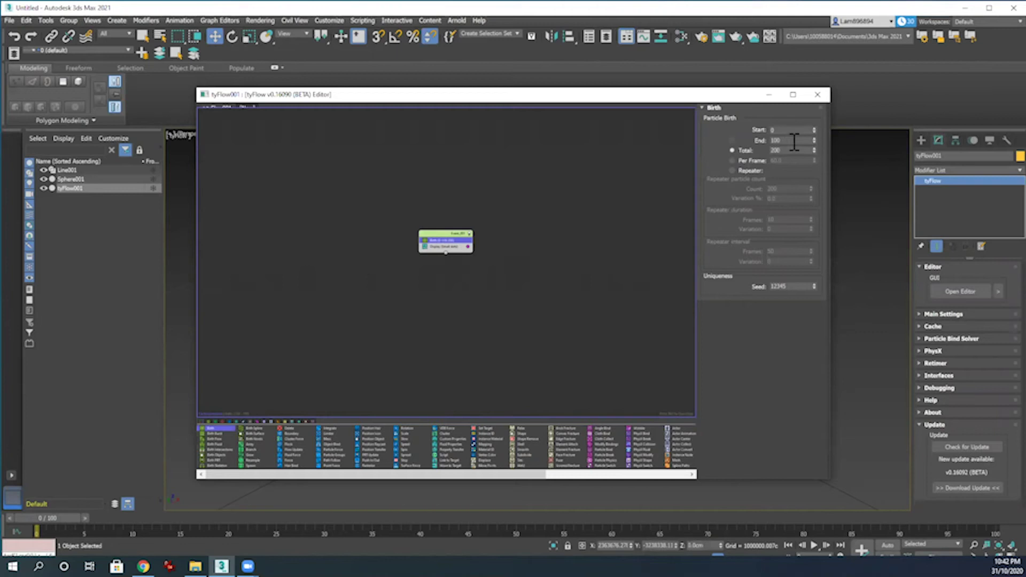
pyautogui.doubleClick(794, 140)
pyautogui.write('0')
pyautogui.doubleClick(804, 150)
pyautogui.write('2')
# Step: Set the Display operator's particle type to Geometry
pyautogui.click(454, 246)
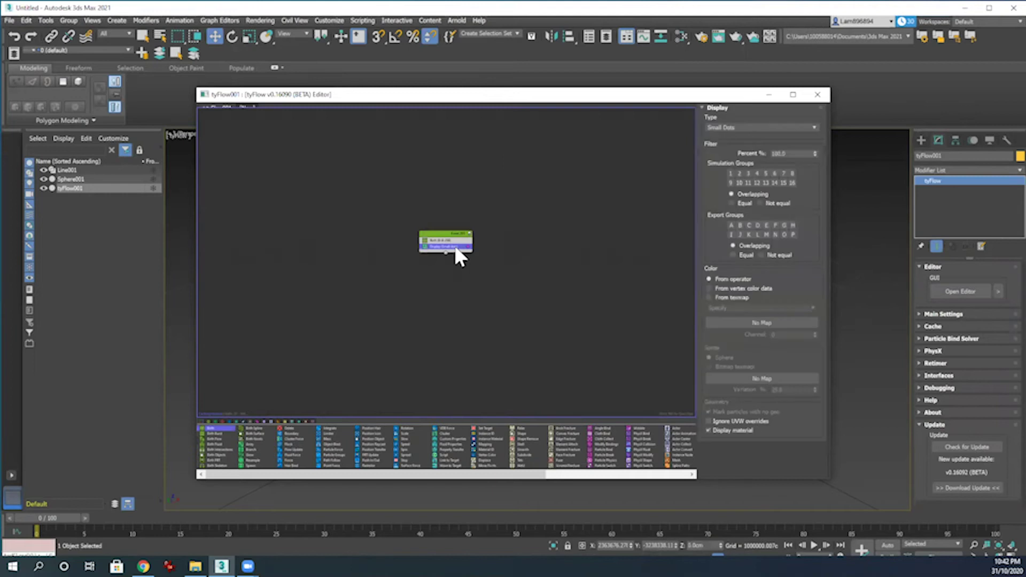
pyautogui.click(781, 128)
pyautogui.click(734, 172)
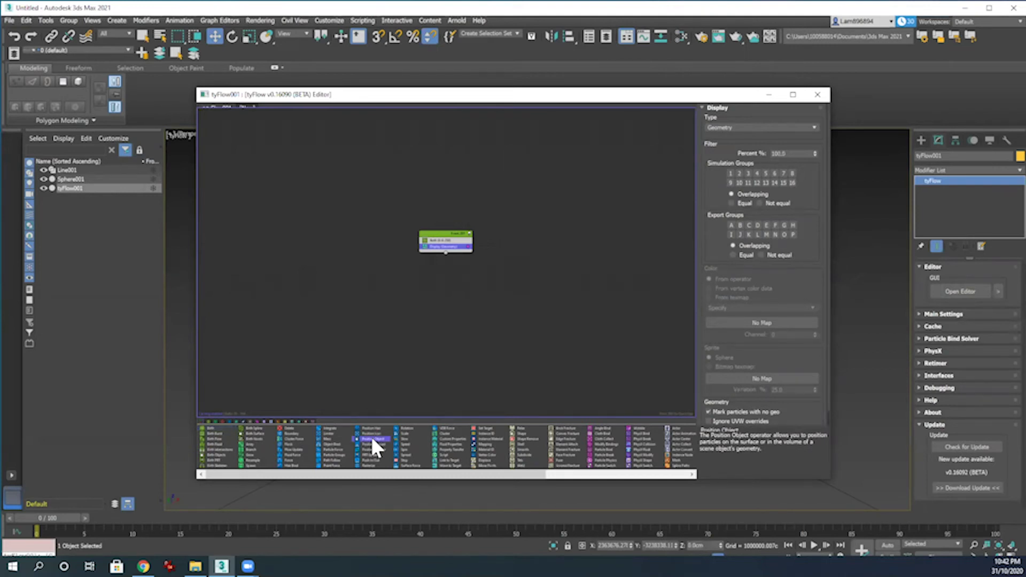
# Step: Add a Position Object operator, start Pick, and shrink the editor to the upper left
pyautogui.moveTo(371, 439); pyautogui.dragTo(453, 243)
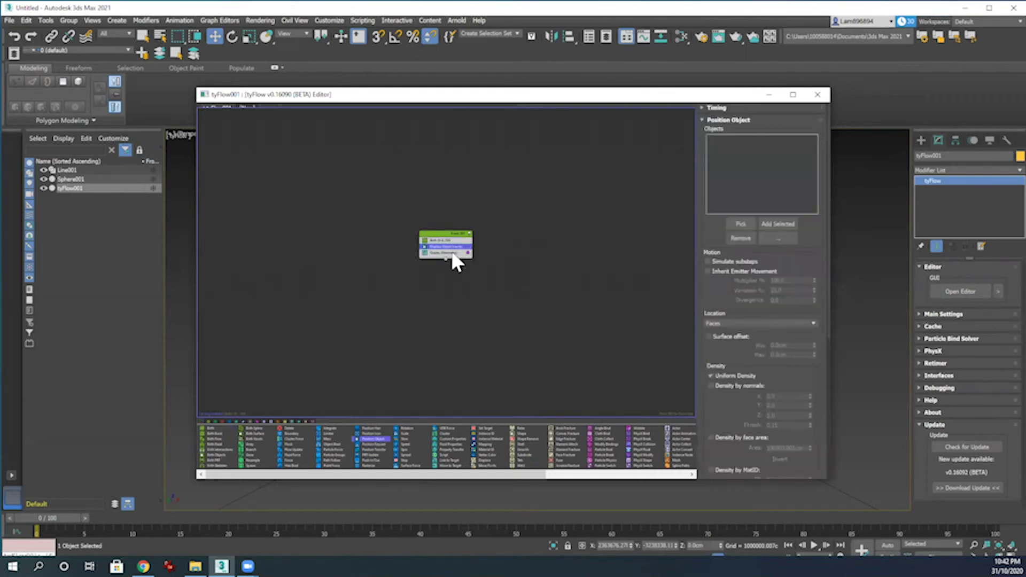
pyautogui.click(740, 223)
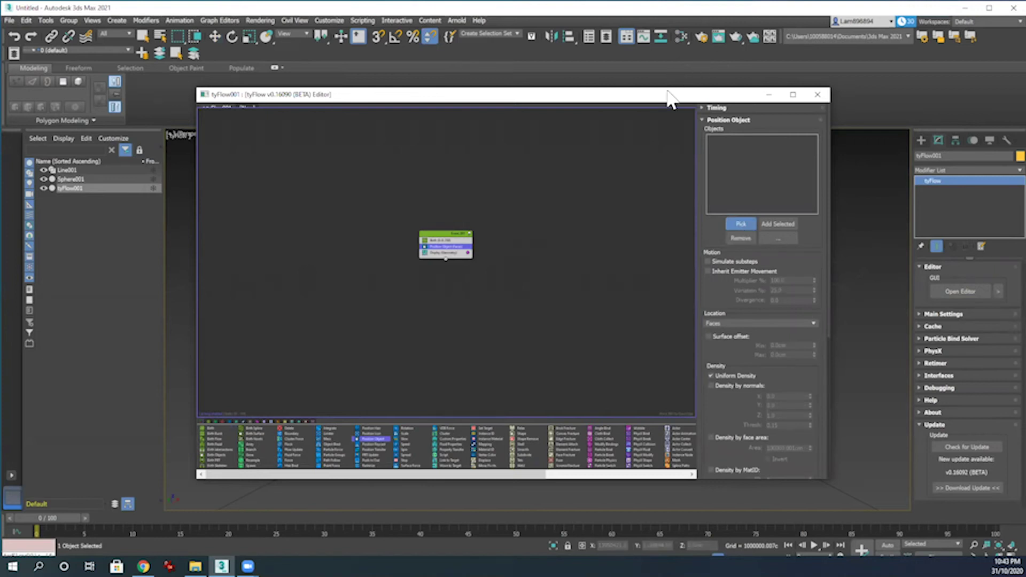
pyautogui.moveTo(670, 102); pyautogui.dragTo(490, 60)
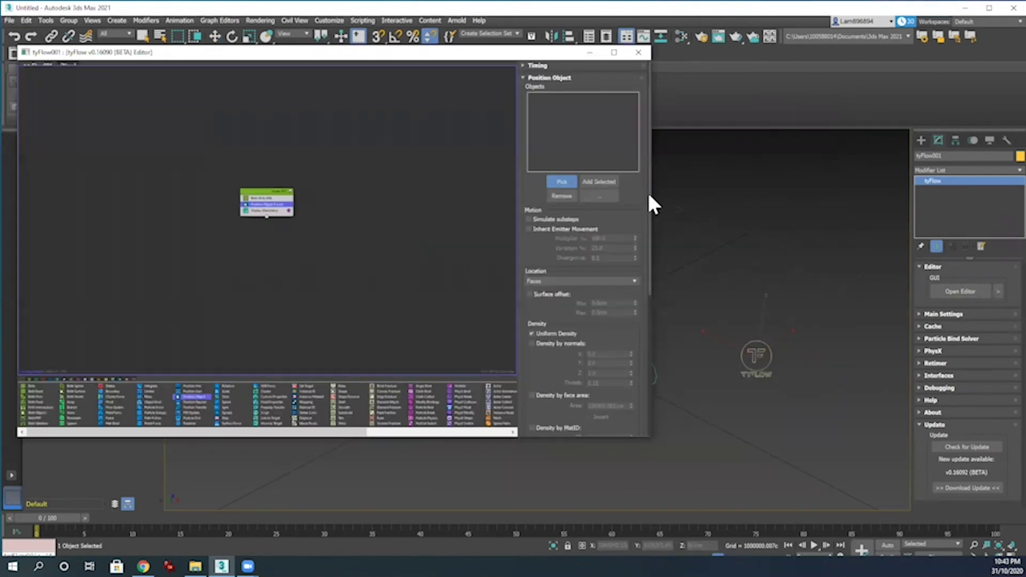
pyautogui.moveTo(650, 195); pyautogui.dragTo(439, 214)
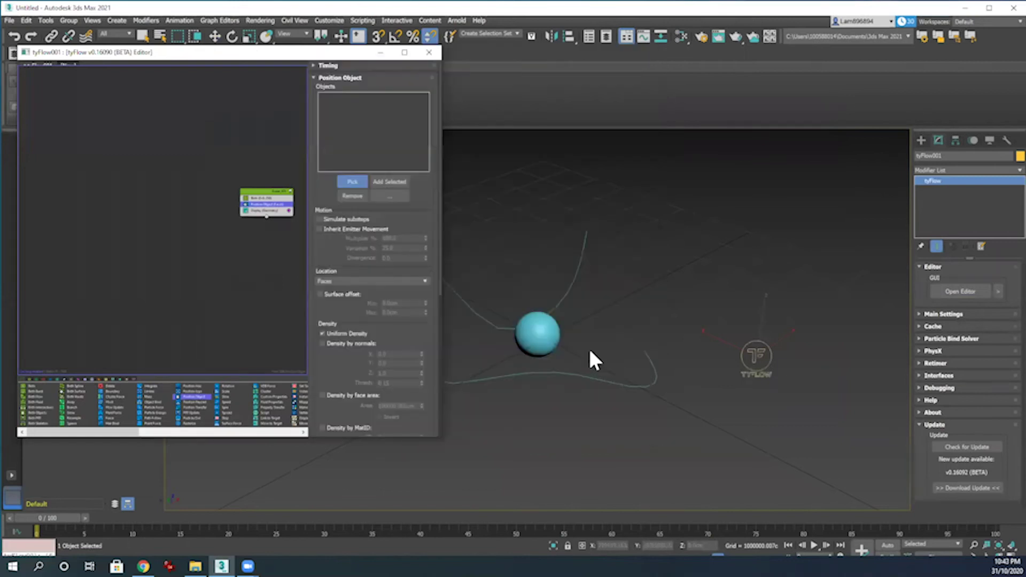
pyautogui.click(490, 273)
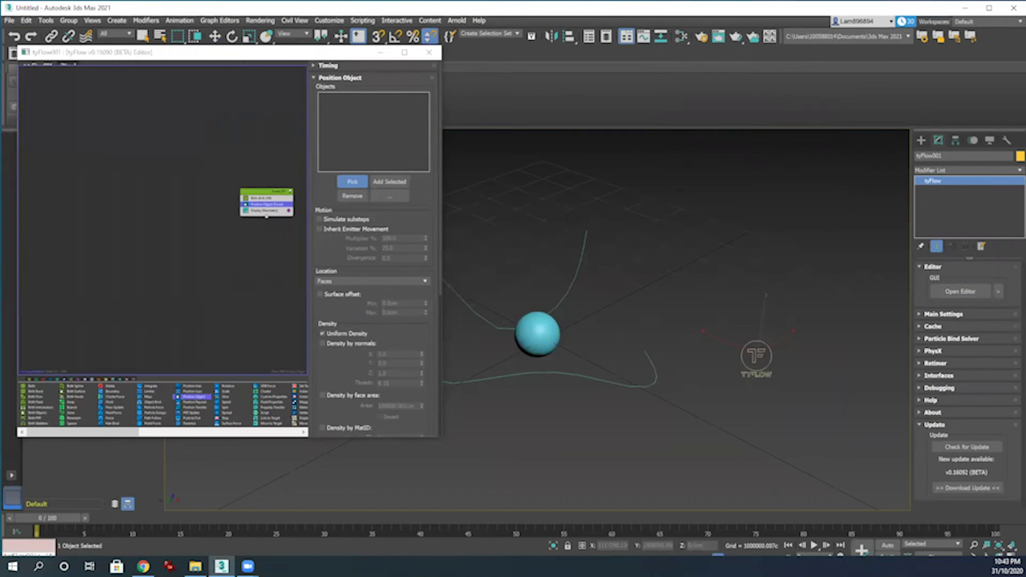
# Step: Pick Sphere001 from the object list as the Position Object target and zoom in
pyautogui.press('h')
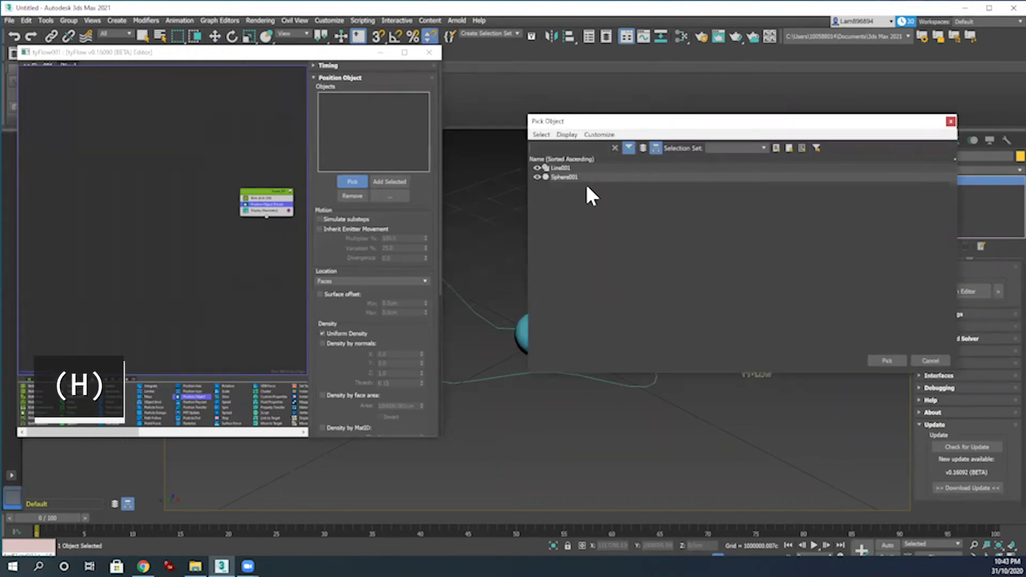
pyautogui.click(567, 177)
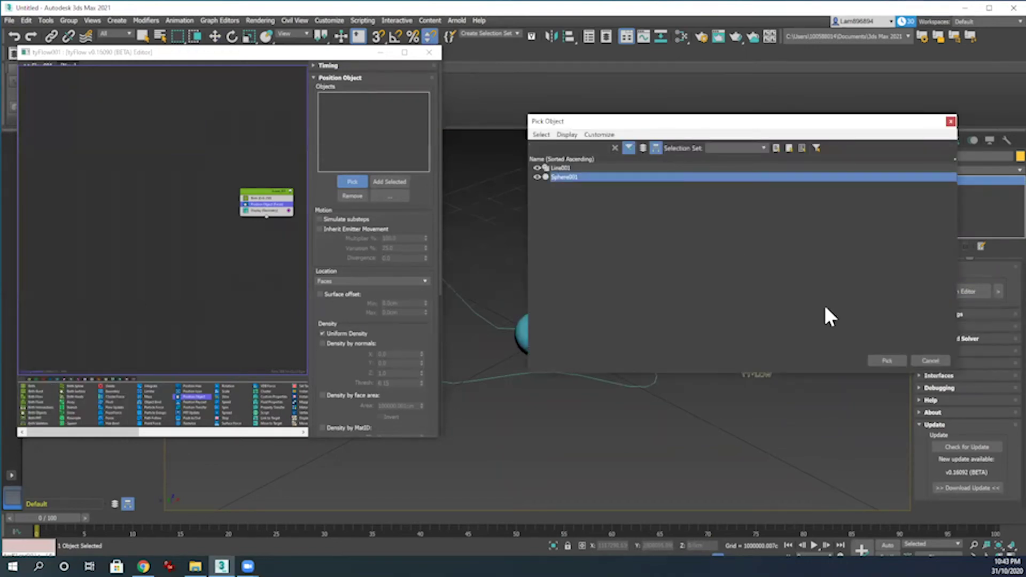
pyautogui.click(884, 361)
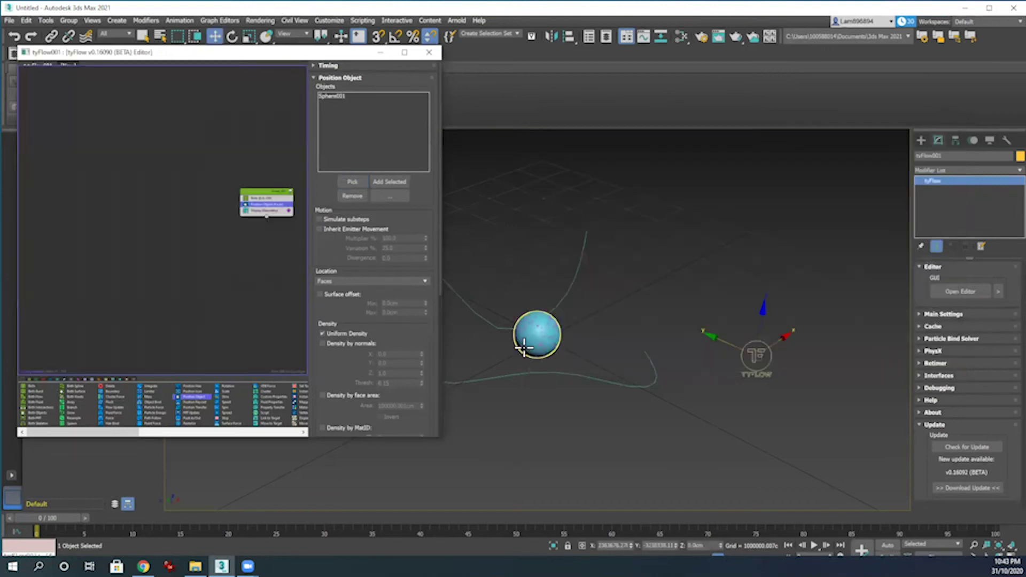
pyautogui.scroll(4, 523, 346)
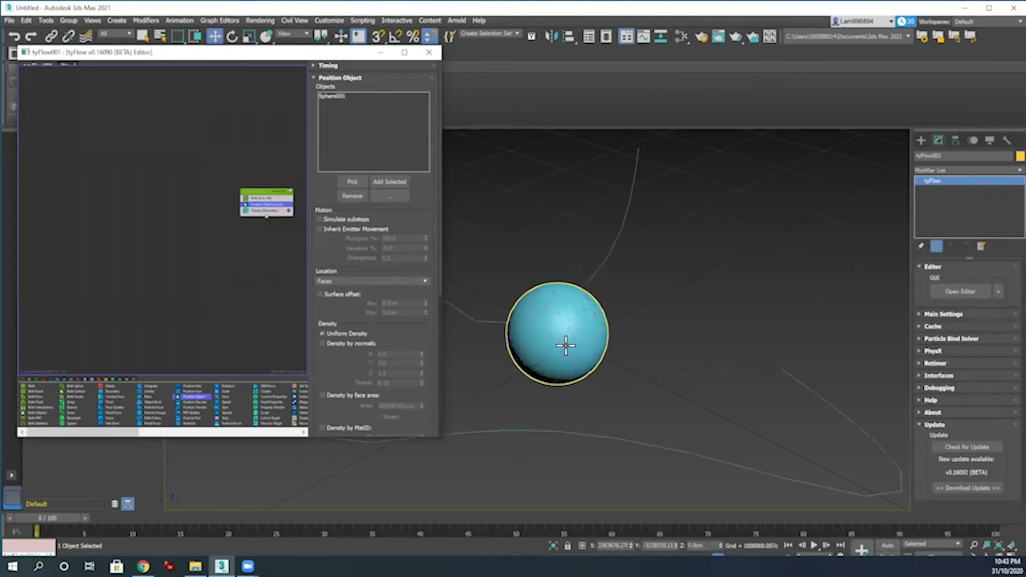
pyautogui.scroll(-3, 419, 303)
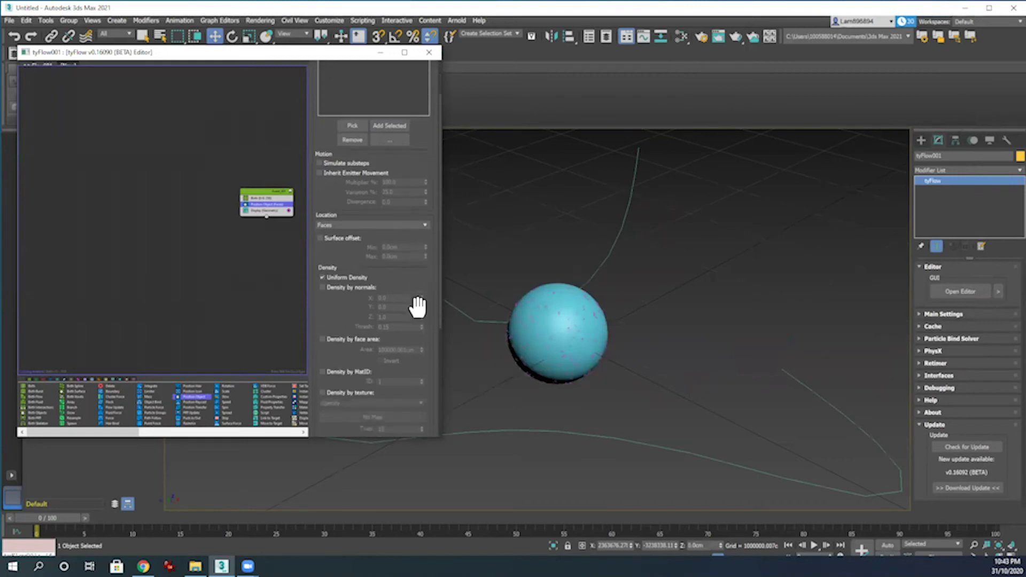
pyautogui.scroll(-5, 418, 306)
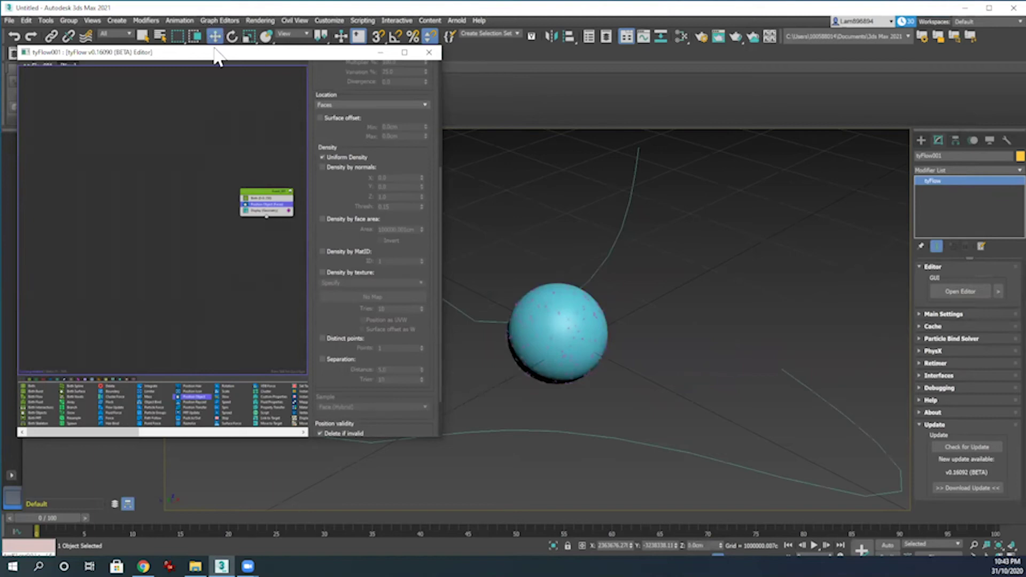
# Step: Uncheck Renderable in Sphere001's Object Properties and shift the tyFlow editor left
pyautogui.moveTo(214, 53); pyautogui.dragTo(322, 111)
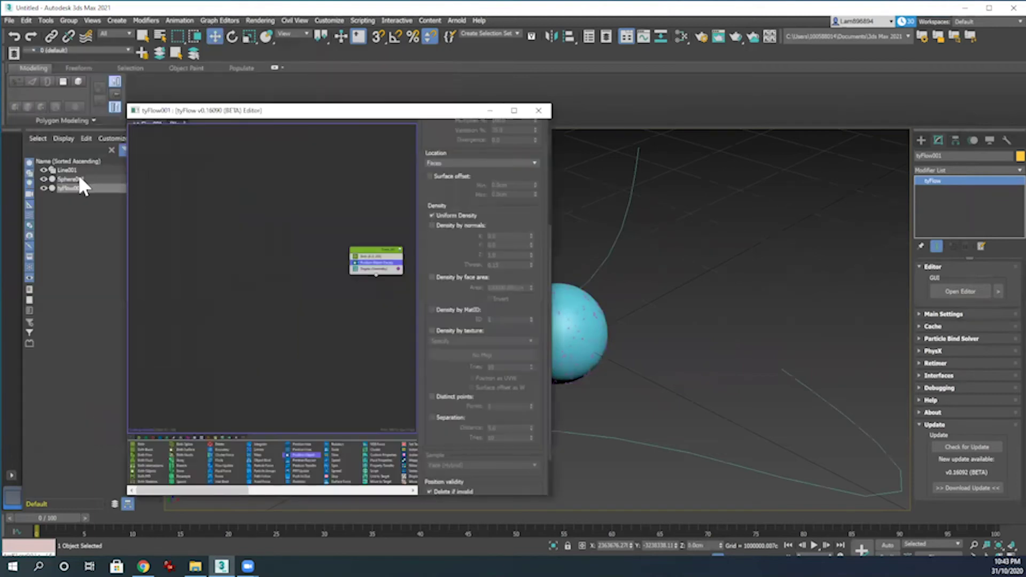
pyautogui.click(78, 179)
pyautogui.rightClick(107, 180)
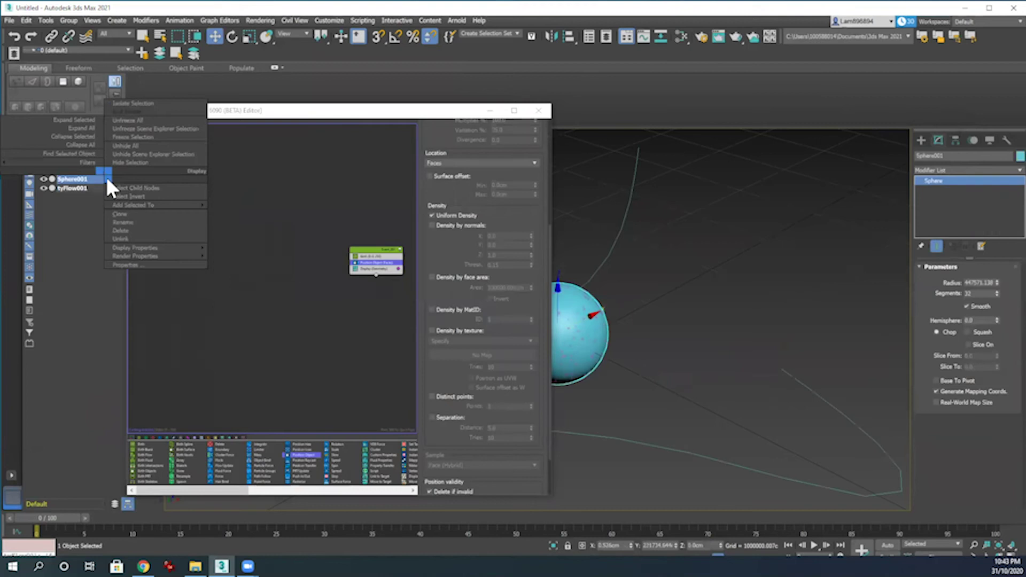
pyautogui.click(689, 435)
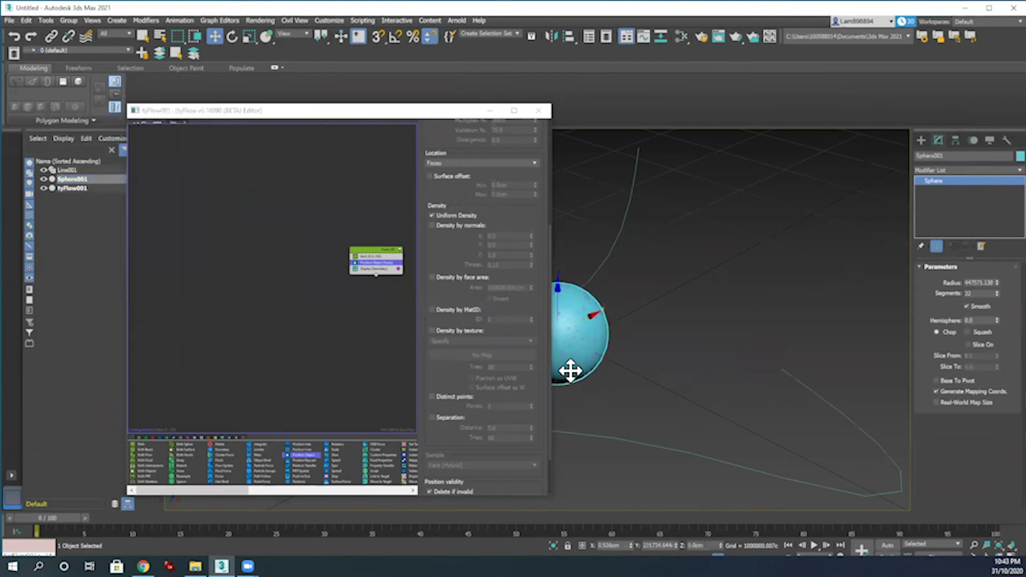
pyautogui.rightClick(580, 370)
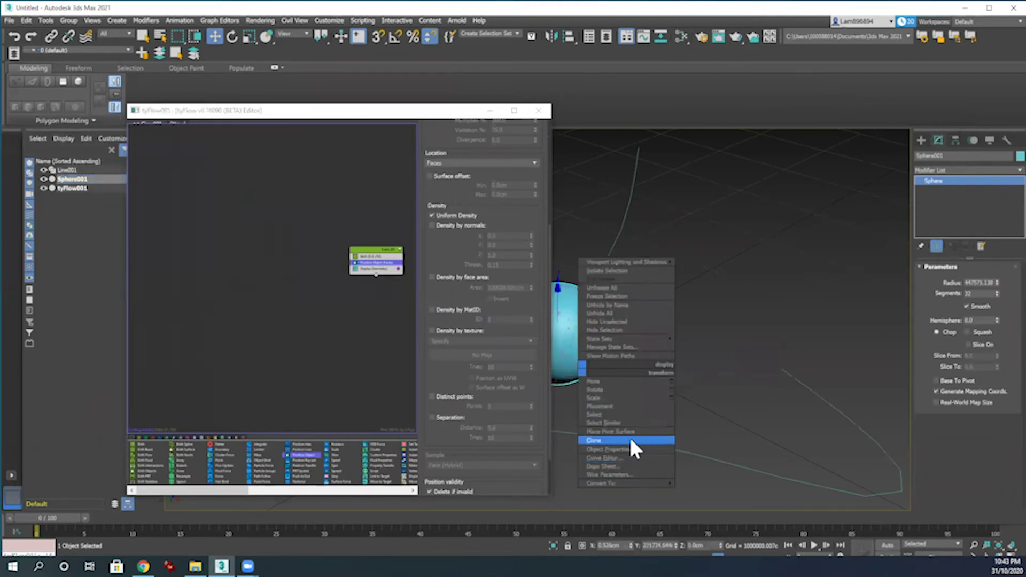
pyautogui.click(631, 448)
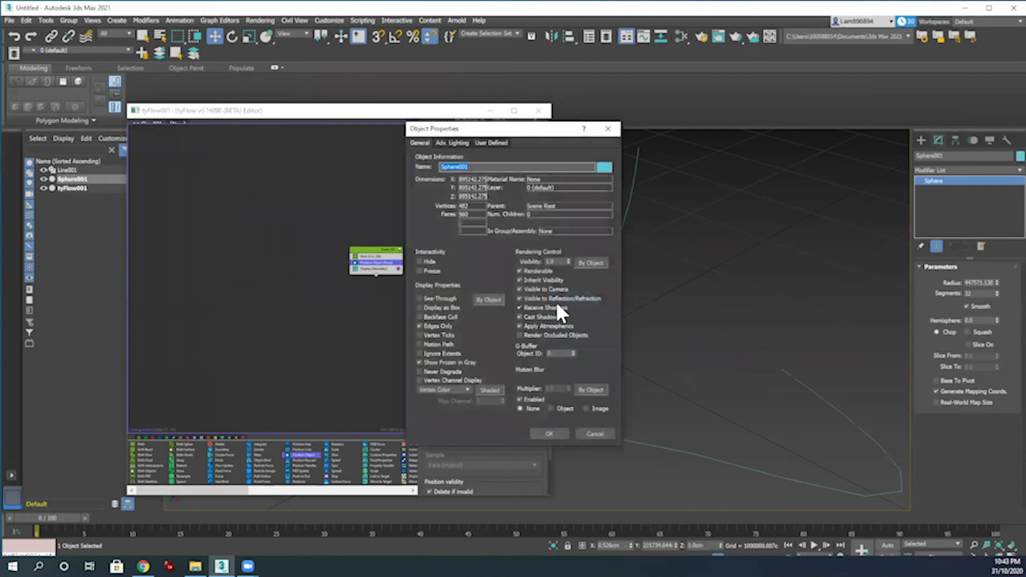
pyautogui.click(520, 270)
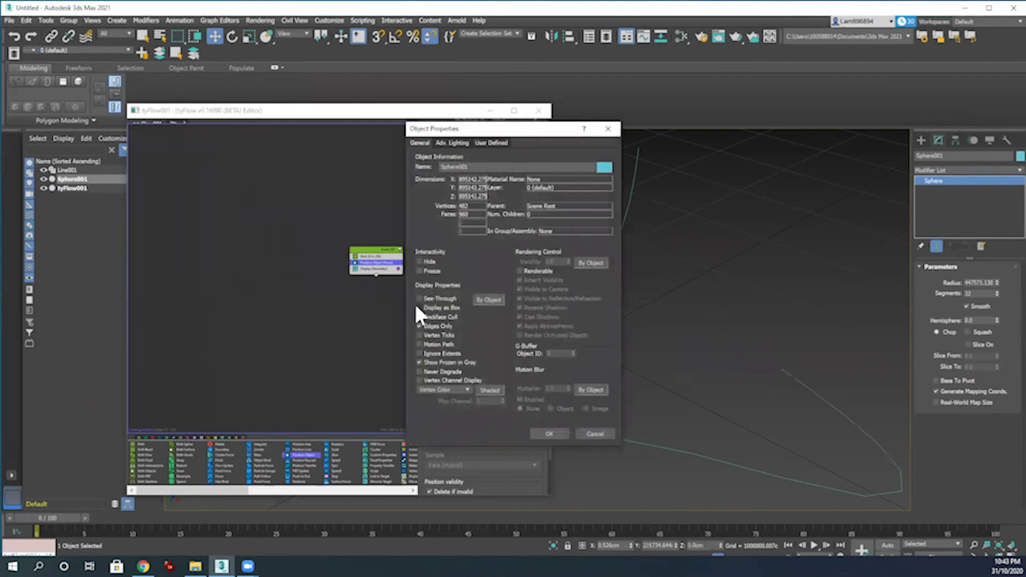
pyautogui.click(557, 433)
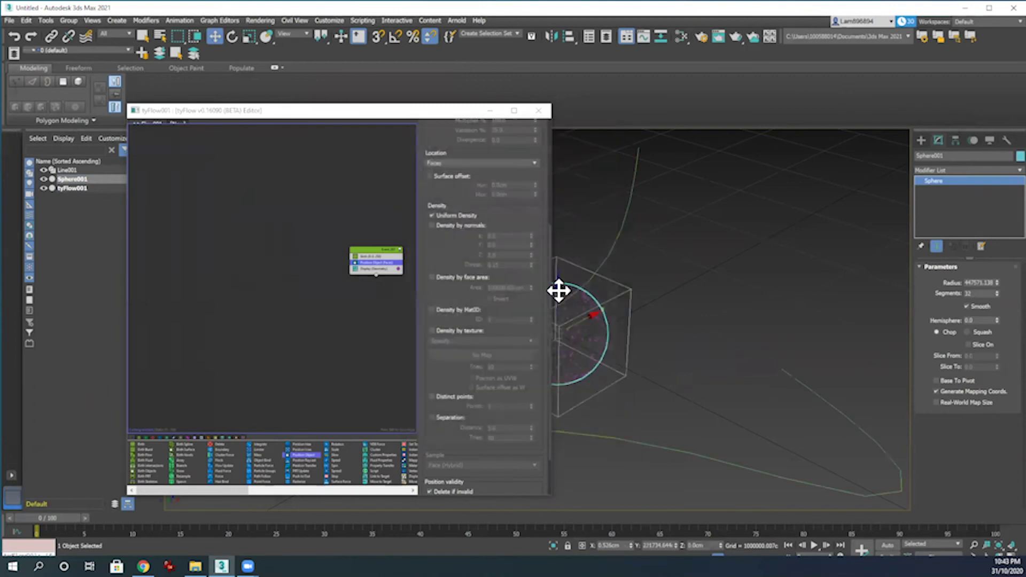
pyautogui.moveTo(437, 116); pyautogui.dragTo(376, 105)
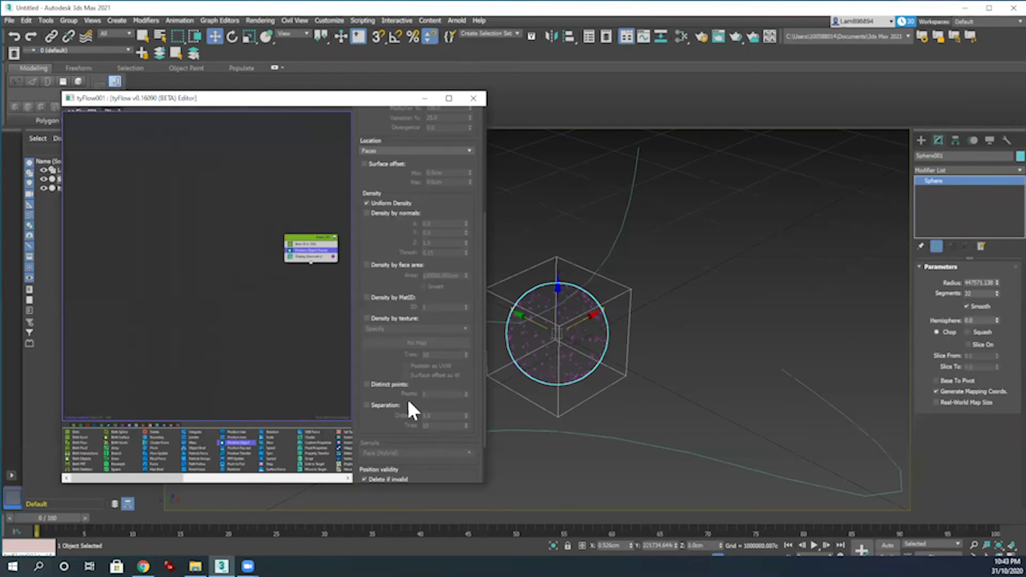
# Step: Add a Shape operator to the tyFlow event and set its 2D mesh type to Snowflakes
pyautogui.hscroll(3, 302, 448)
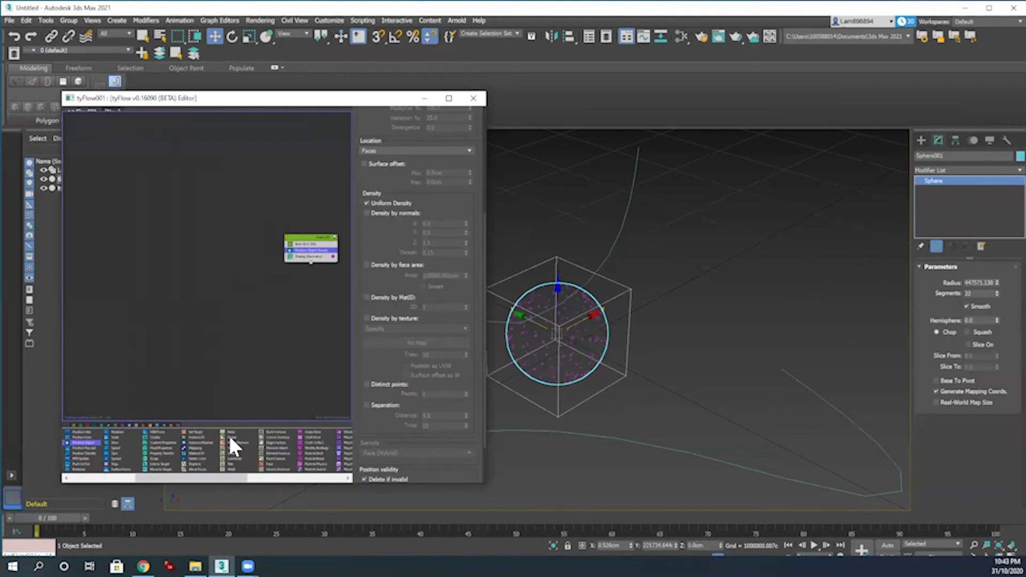
pyautogui.moveTo(231, 436); pyautogui.dragTo(326, 257)
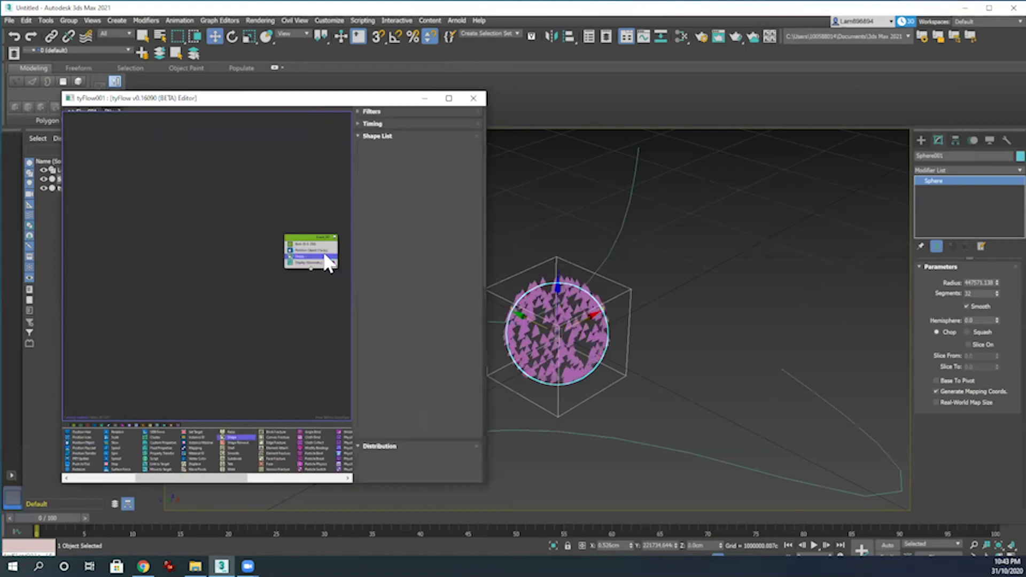
pyautogui.scroll(-2, 402, 370)
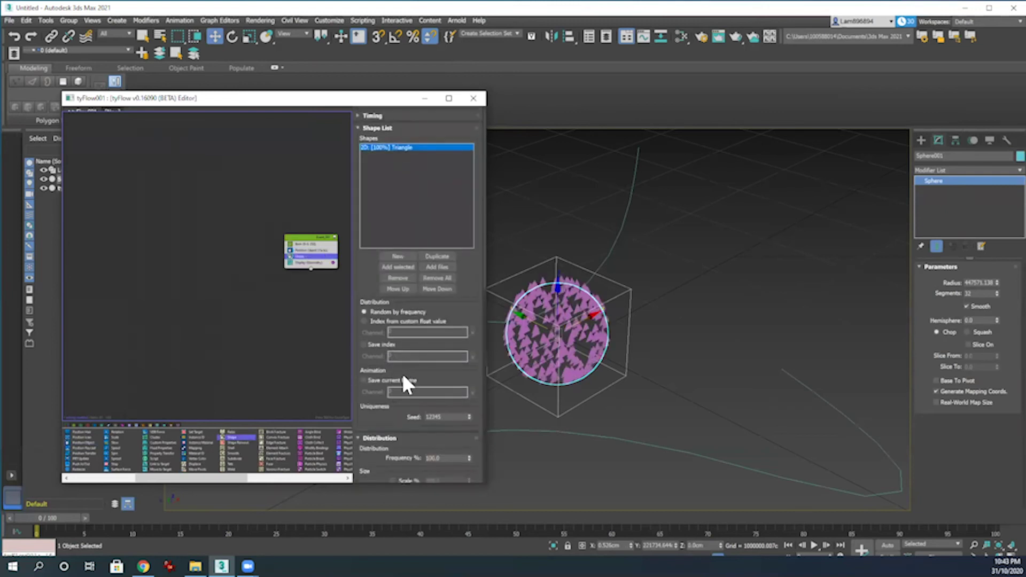
pyautogui.scroll(-1, 455, 385)
pyautogui.scroll(-5, 455, 387)
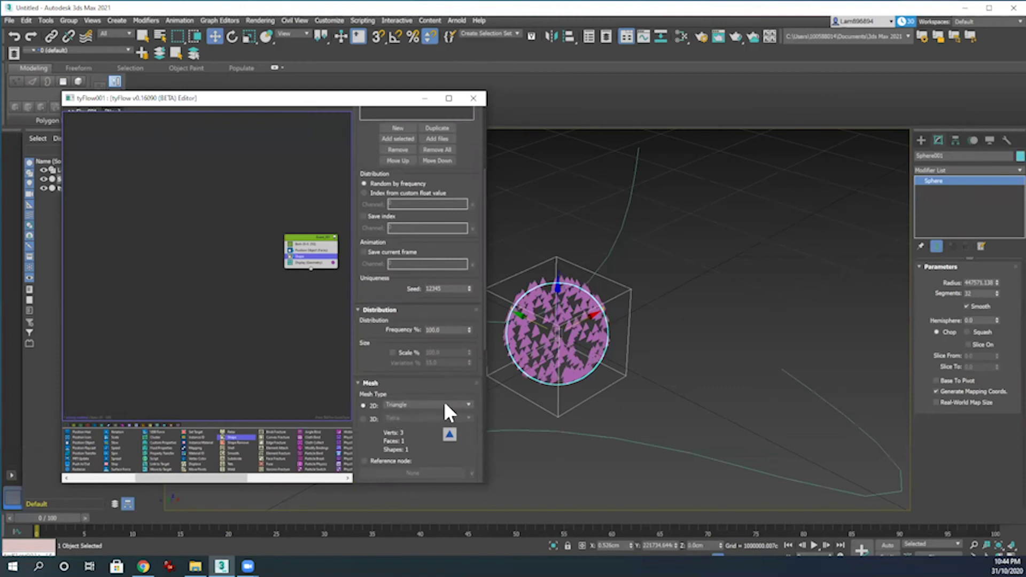
pyautogui.click(467, 405)
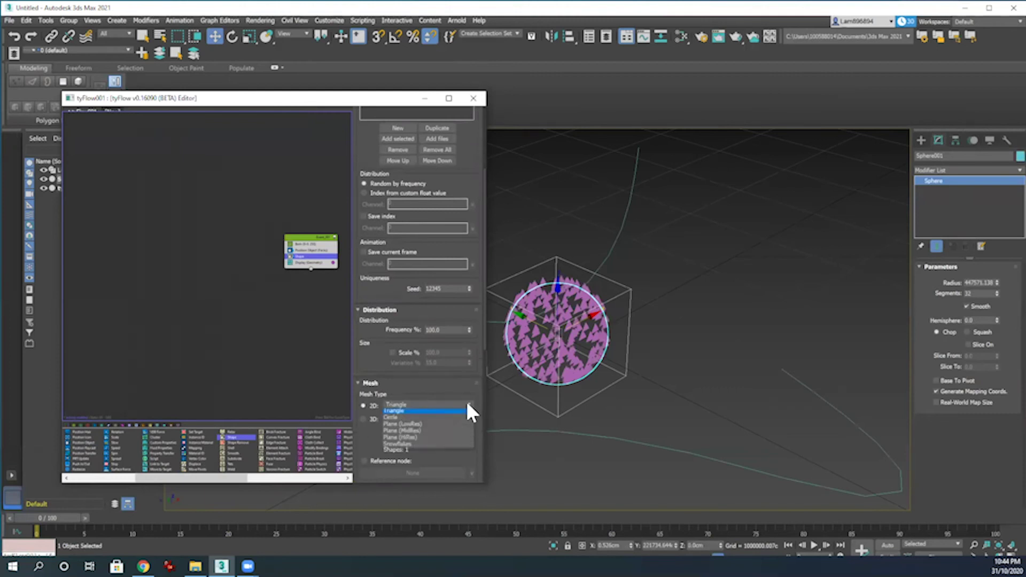
pyautogui.click(422, 446)
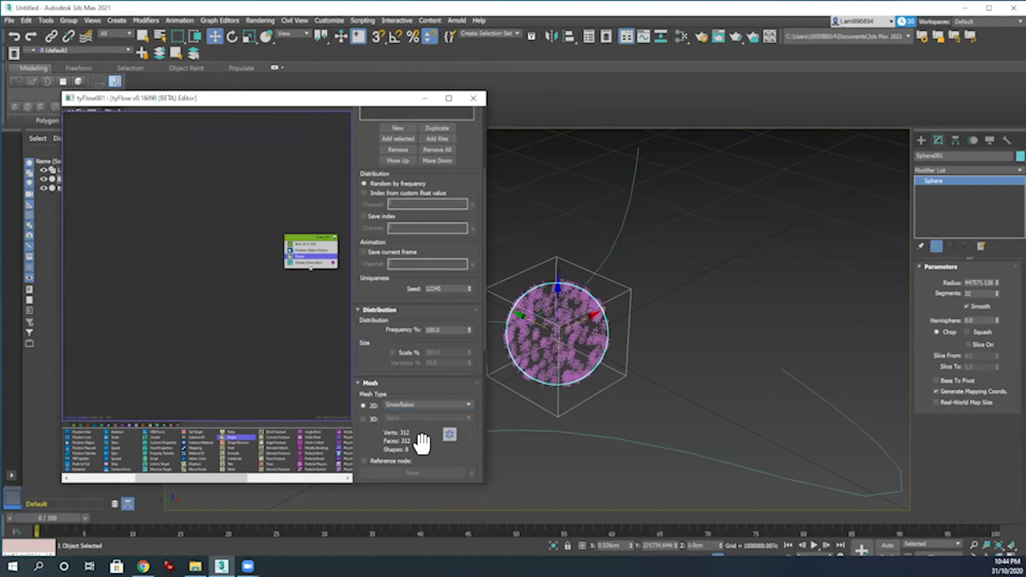
pyautogui.scroll(-5, 422, 435)
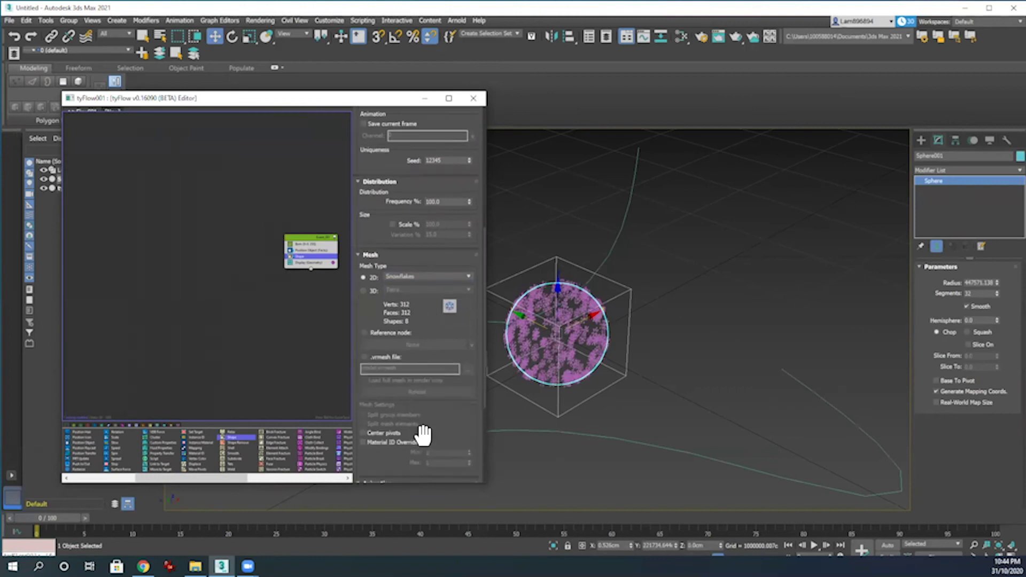
pyautogui.scroll(1, 418, 402)
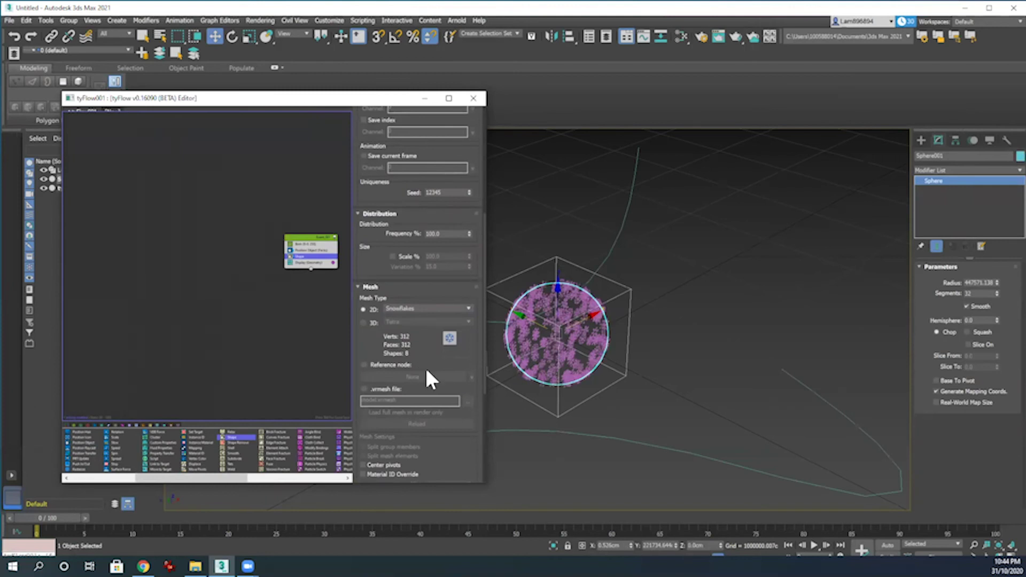
pyautogui.scroll(3, 126, 465)
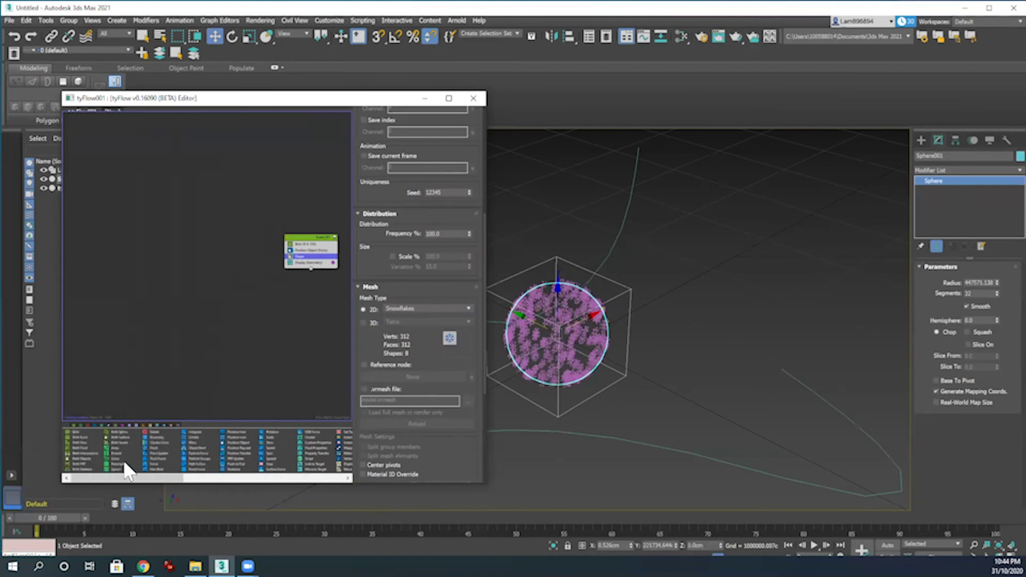
# Step: Add a Path Follow operator and pick the Line001 spline as its path
pyautogui.moveTo(196, 465); pyautogui.dragTo(319, 262)
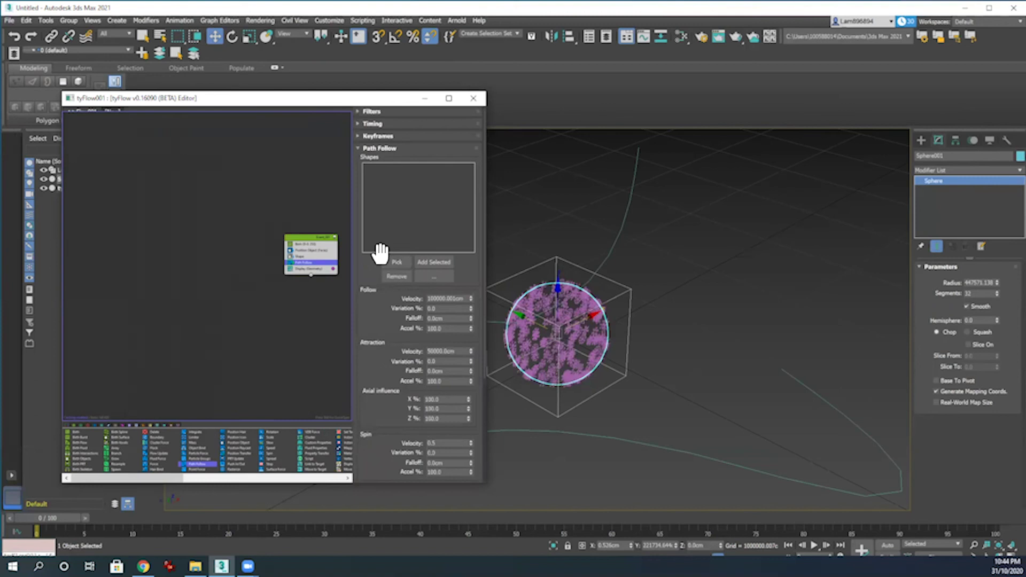
pyautogui.click(390, 262)
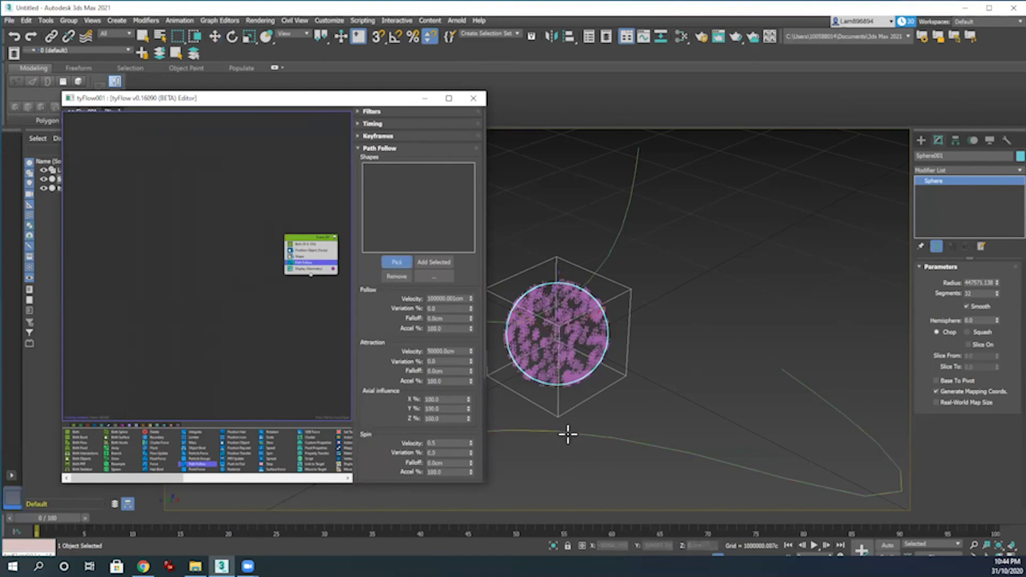
pyautogui.click(567, 436)
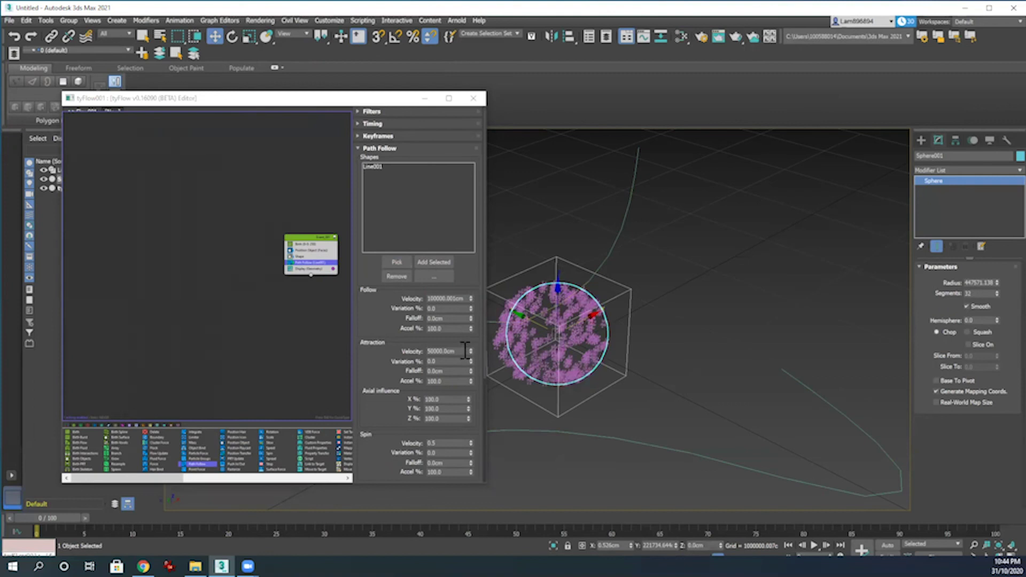
# Step: Set Path Follow attraction velocity to 0.5 and spin velocity to 1.0
pyautogui.doubleClick(449, 351)
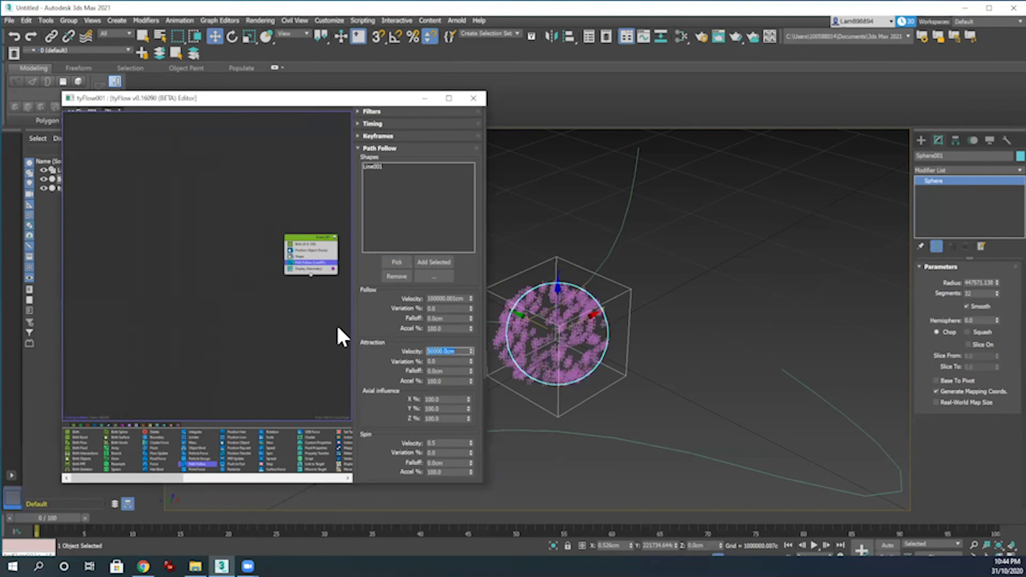
pyautogui.write('5')
pyautogui.doubleClick(444, 443)
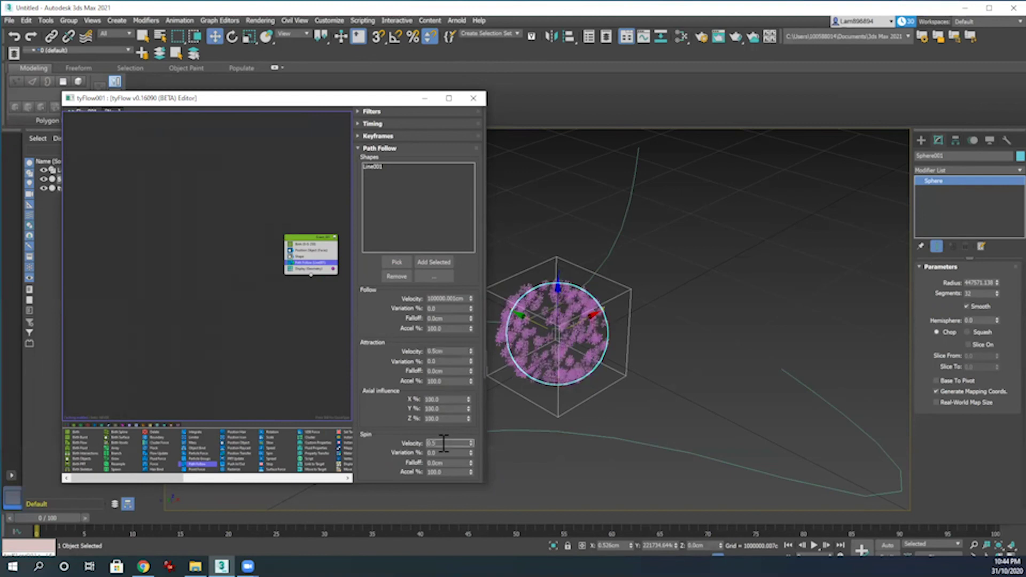
pyautogui.write('1')
pyautogui.press('Return')
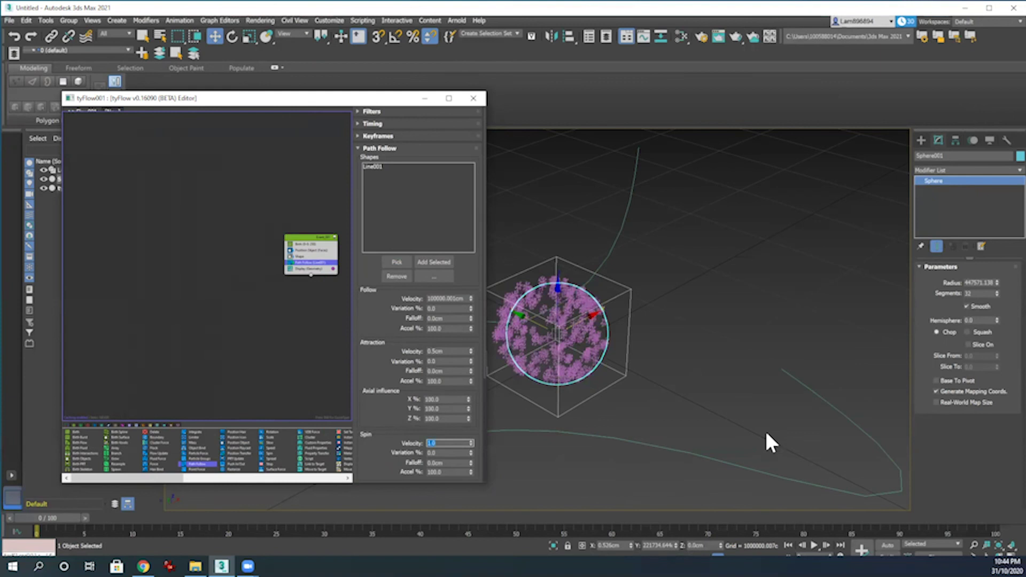
pyautogui.scroll(-3, 791, 417)
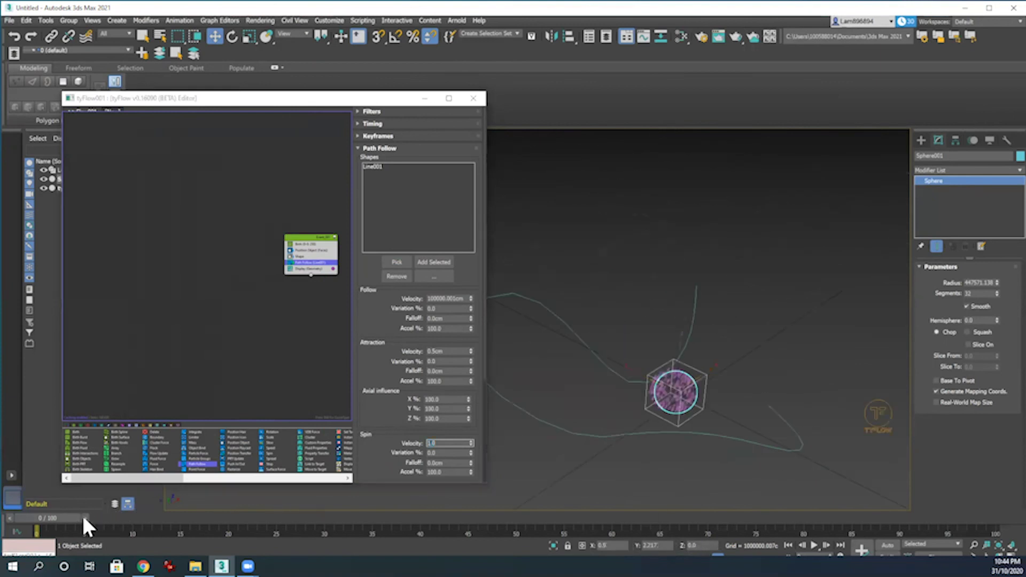
pyautogui.moveTo(82, 515)
pyautogui.mouseDown()
pyautogui.moveTo(156, 528)
pyautogui.moveTo(348, 521)
pyautogui.moveTo(106, 478)
pyautogui.moveTo(155, 476)
pyautogui.moveTo(70, 476)
pyautogui.mouseUp()
pyautogui.press('w')
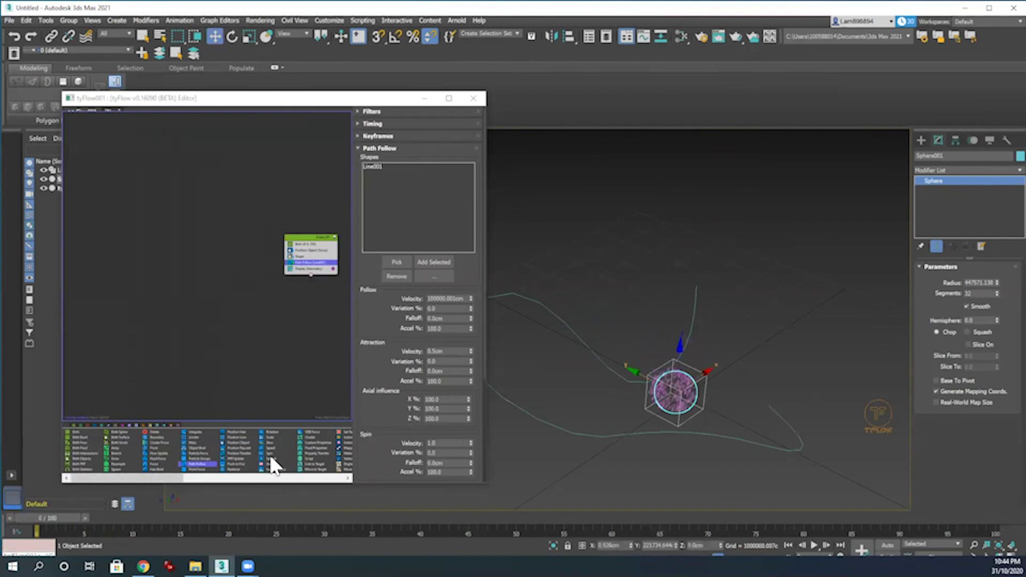
# Step: Add a Slow operator to the event with velocity set to 10
pyautogui.moveTo(268, 444); pyautogui.dragTo(317, 269)
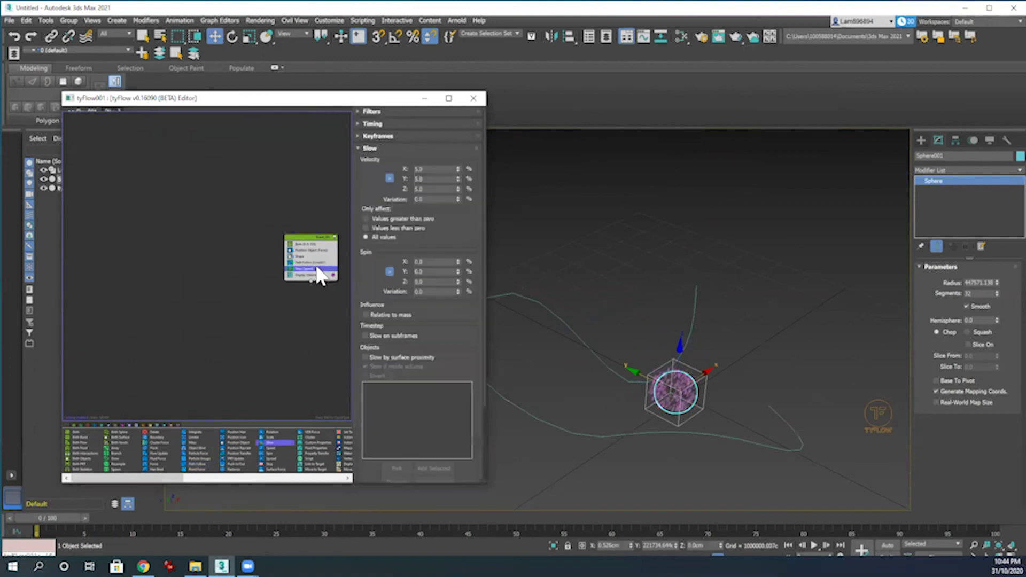
pyautogui.click(422, 169)
pyautogui.press('BackSpace')
pyautogui.write('10')
pyautogui.press('Return')
# Step: Scrub the timeline forward and back to preview the slowed snowflake particles
pyautogui.moveTo(41, 517); pyautogui.dragTo(83, 512)
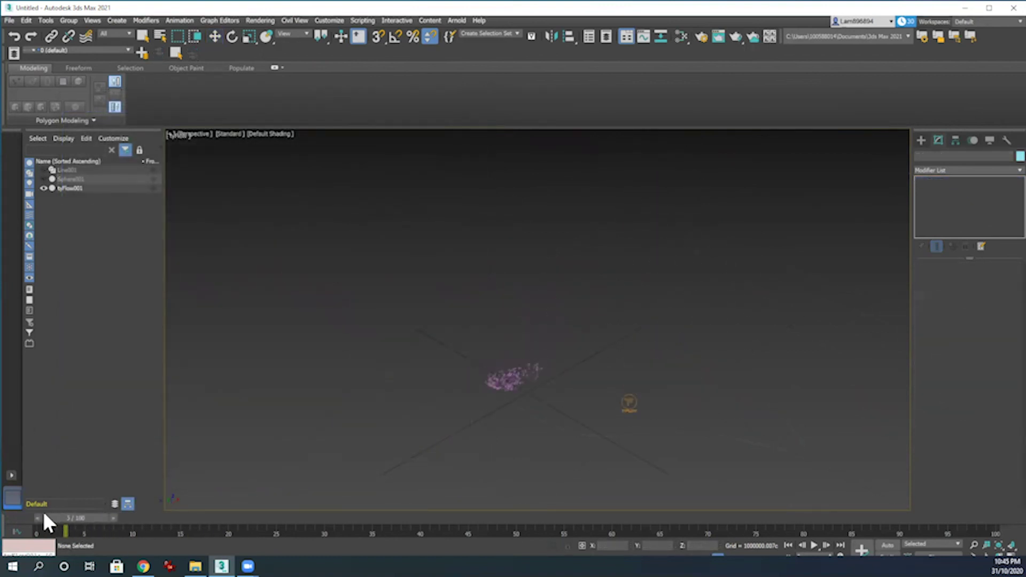
pyautogui.moveTo(42, 512); pyautogui.dragTo(123, 517)
pyautogui.press('w')
pyautogui.keyDown('alt'); pyautogui.moveTo(349, 404); pyautogui.dragTo(417, 374, button='middle'); pyautogui.keyUp('alt')
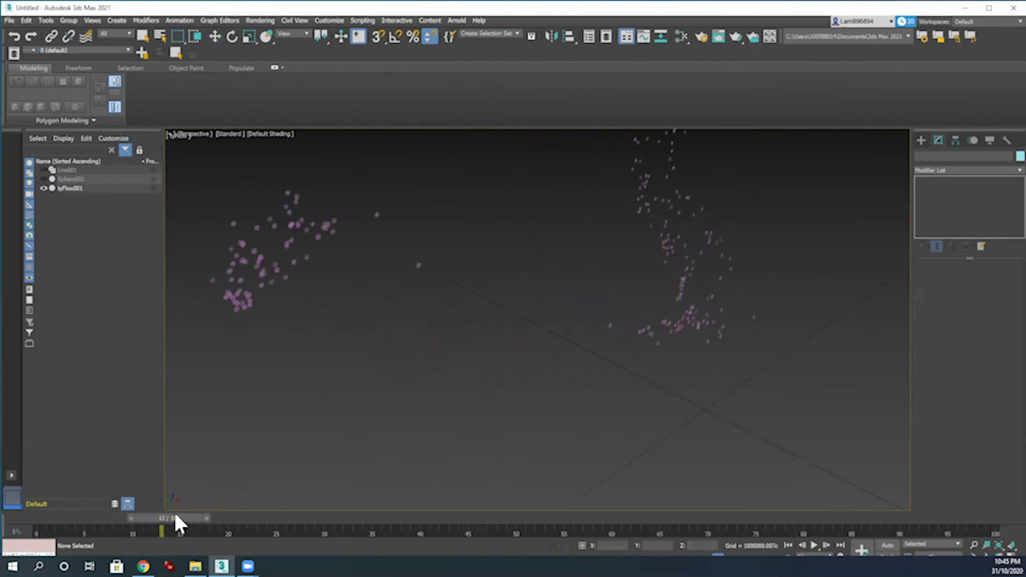
pyautogui.moveTo(177, 516); pyautogui.dragTo(118, 516)
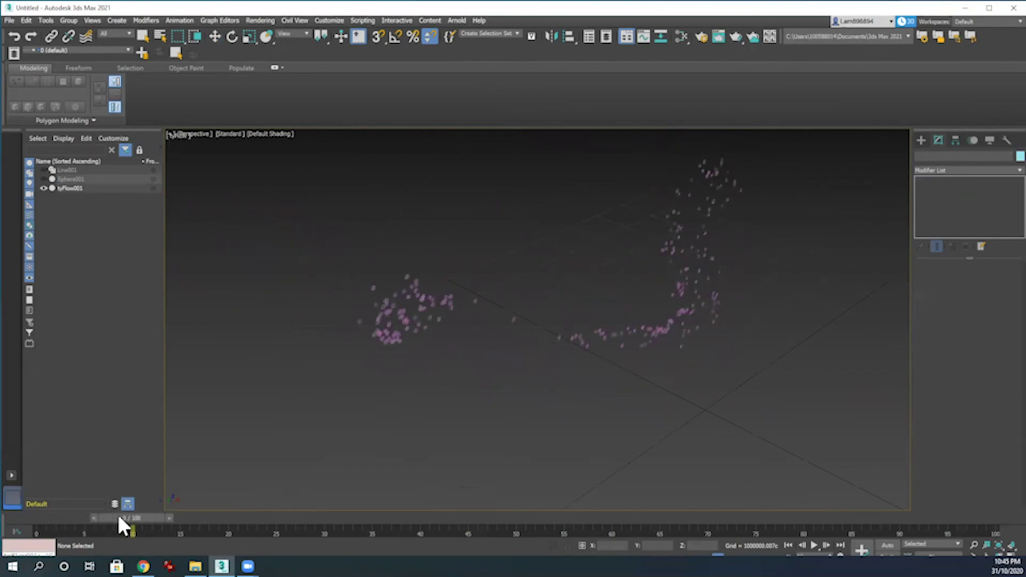